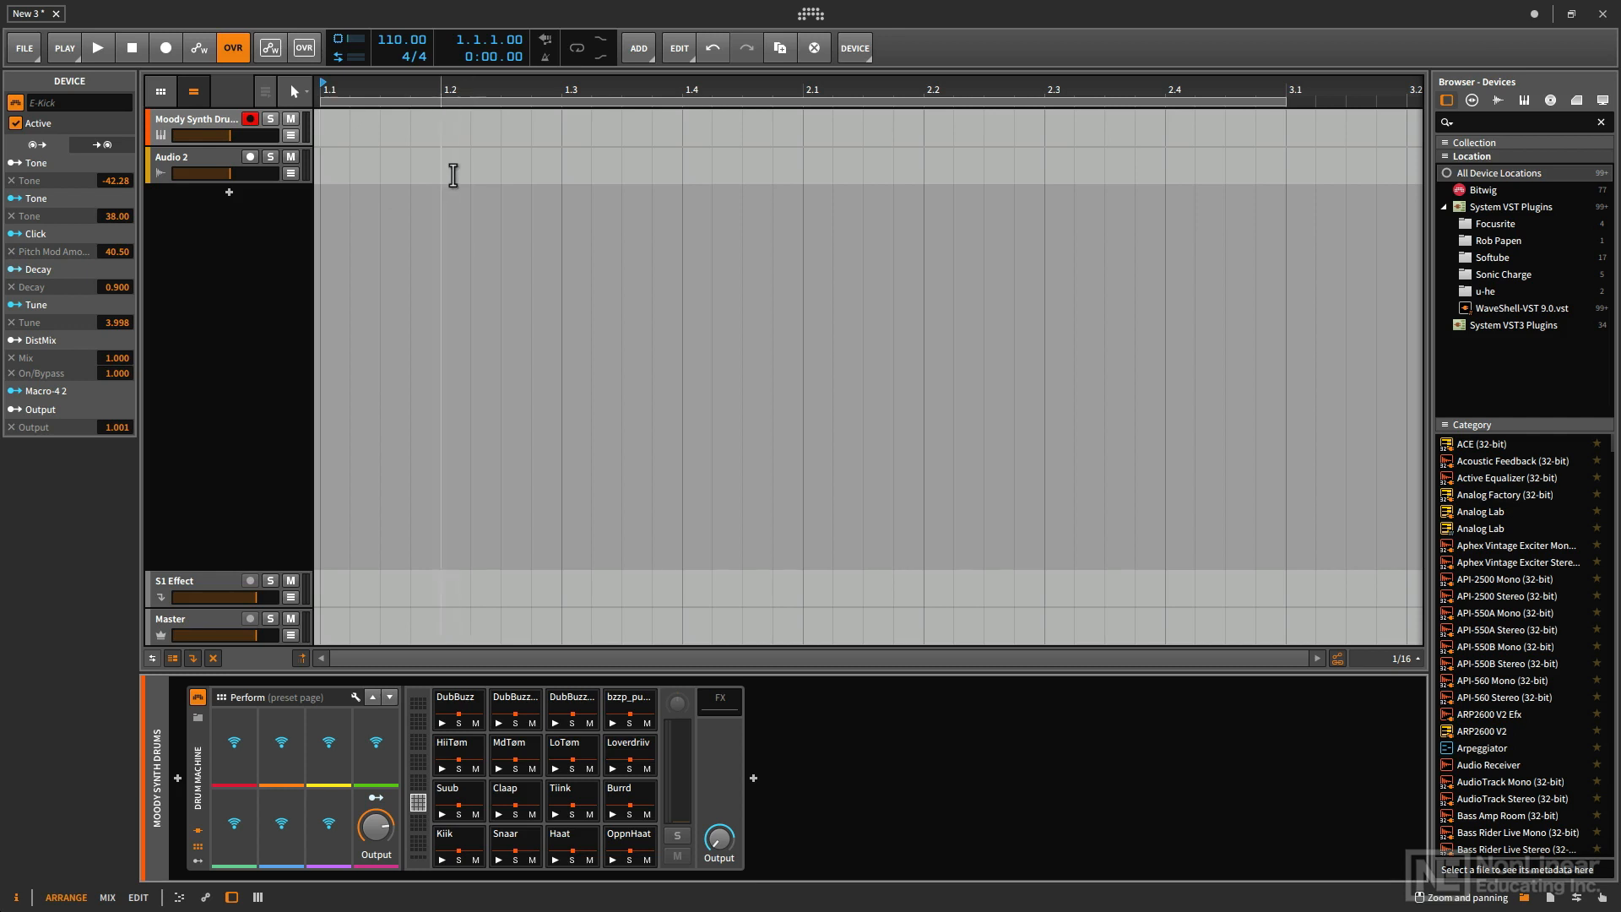
Show only the clip launcher and create an empty clip in the Scene 1 slot of the Moody Synth Drums track
click(159, 90)
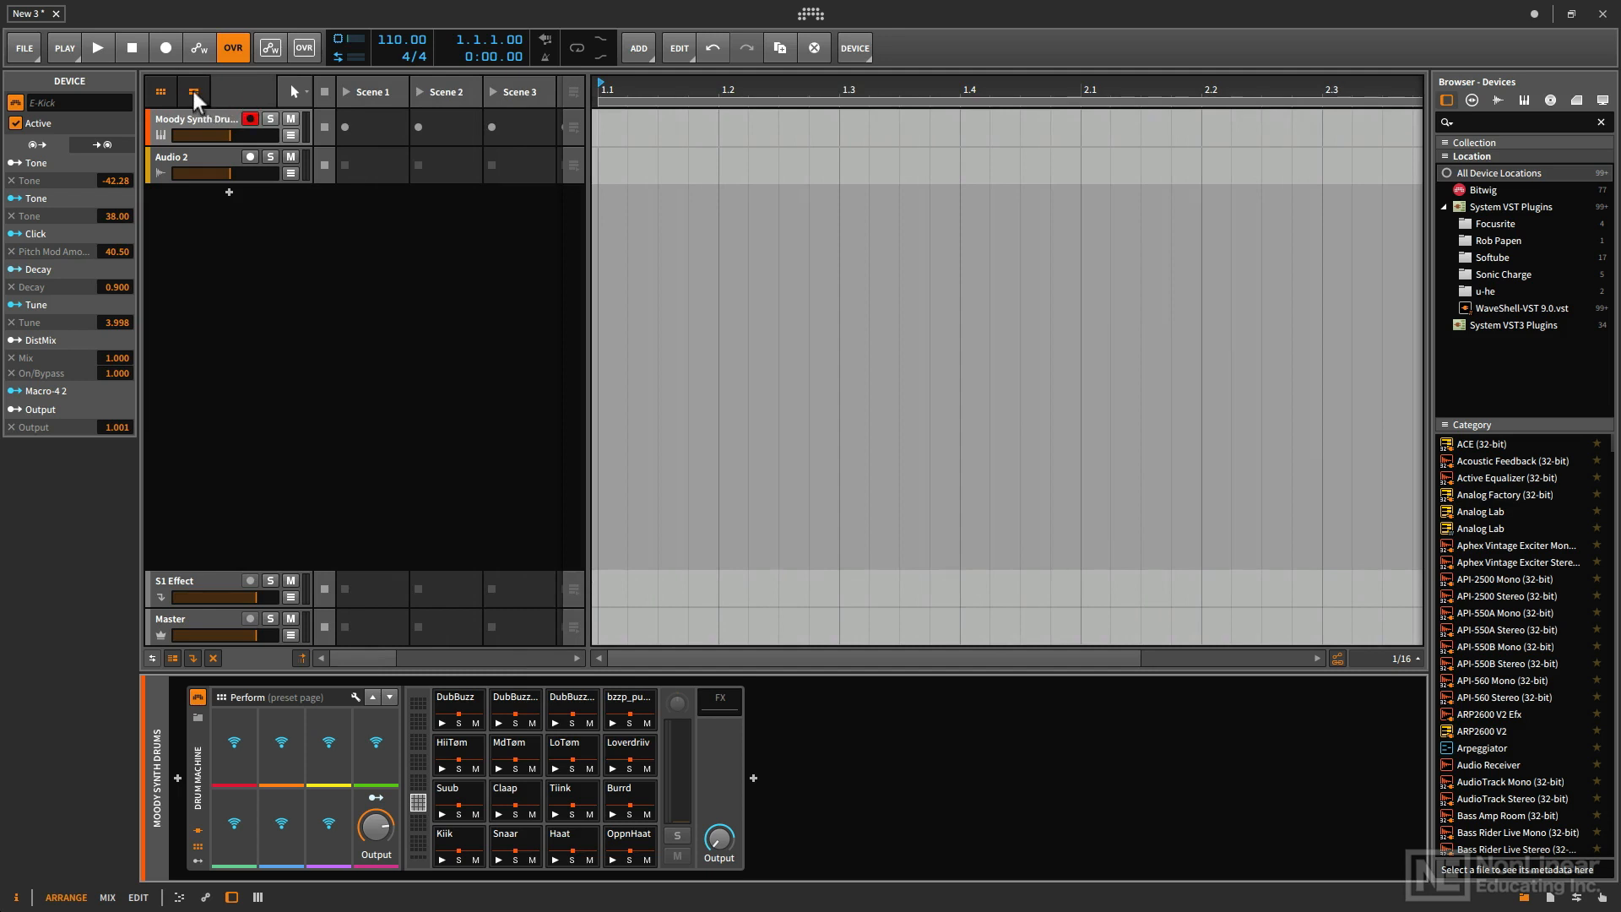
click(192, 91)
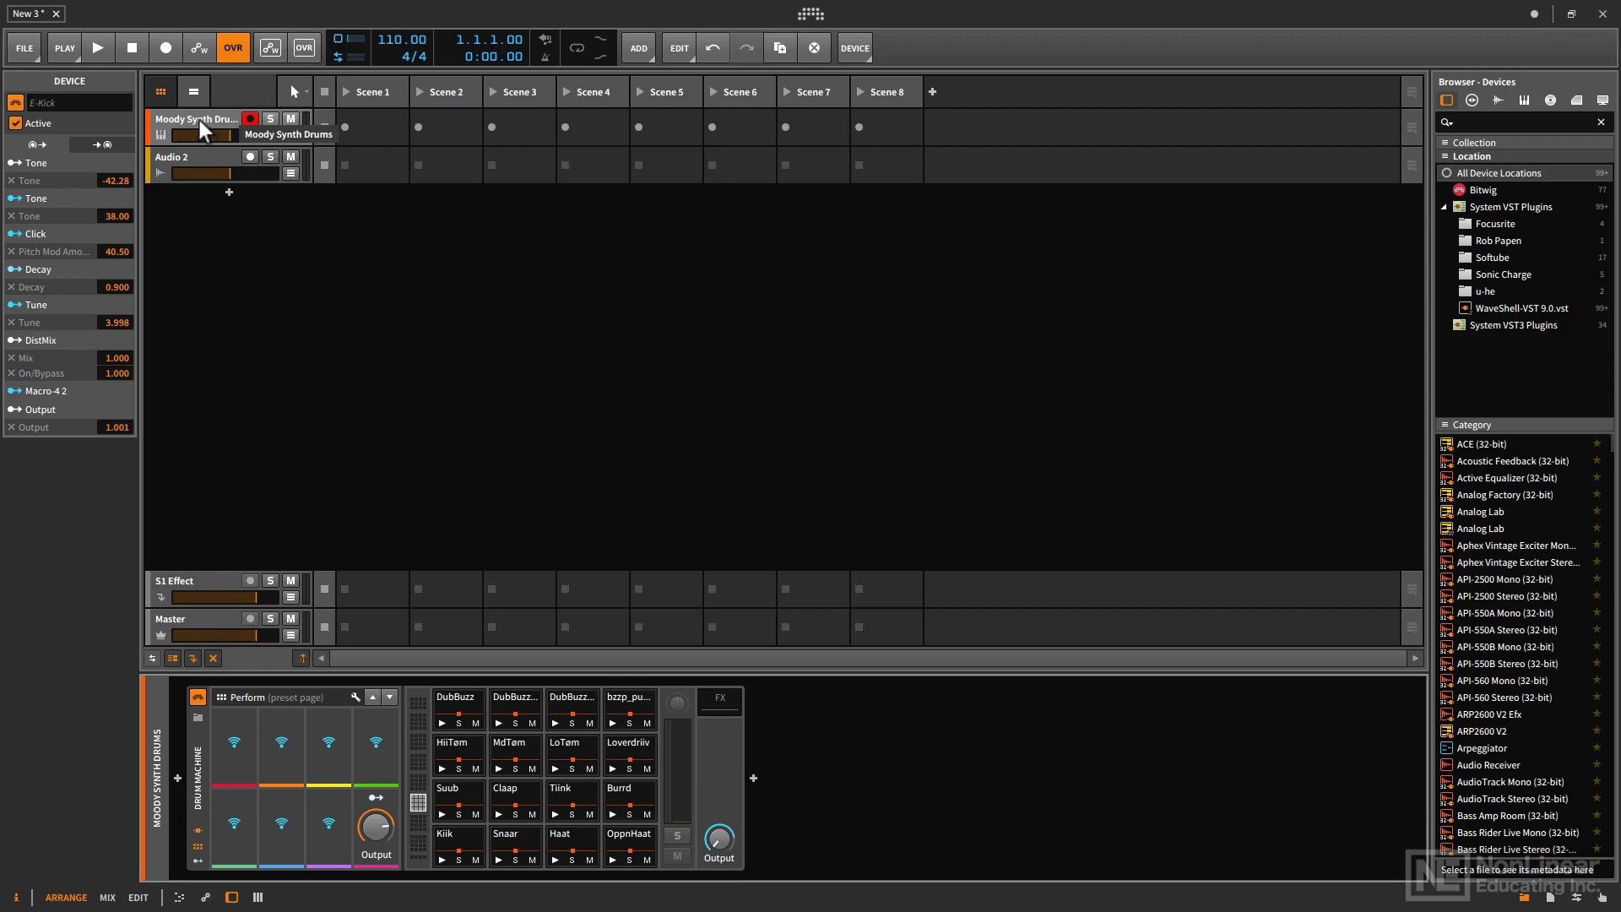
double_click(377, 129)
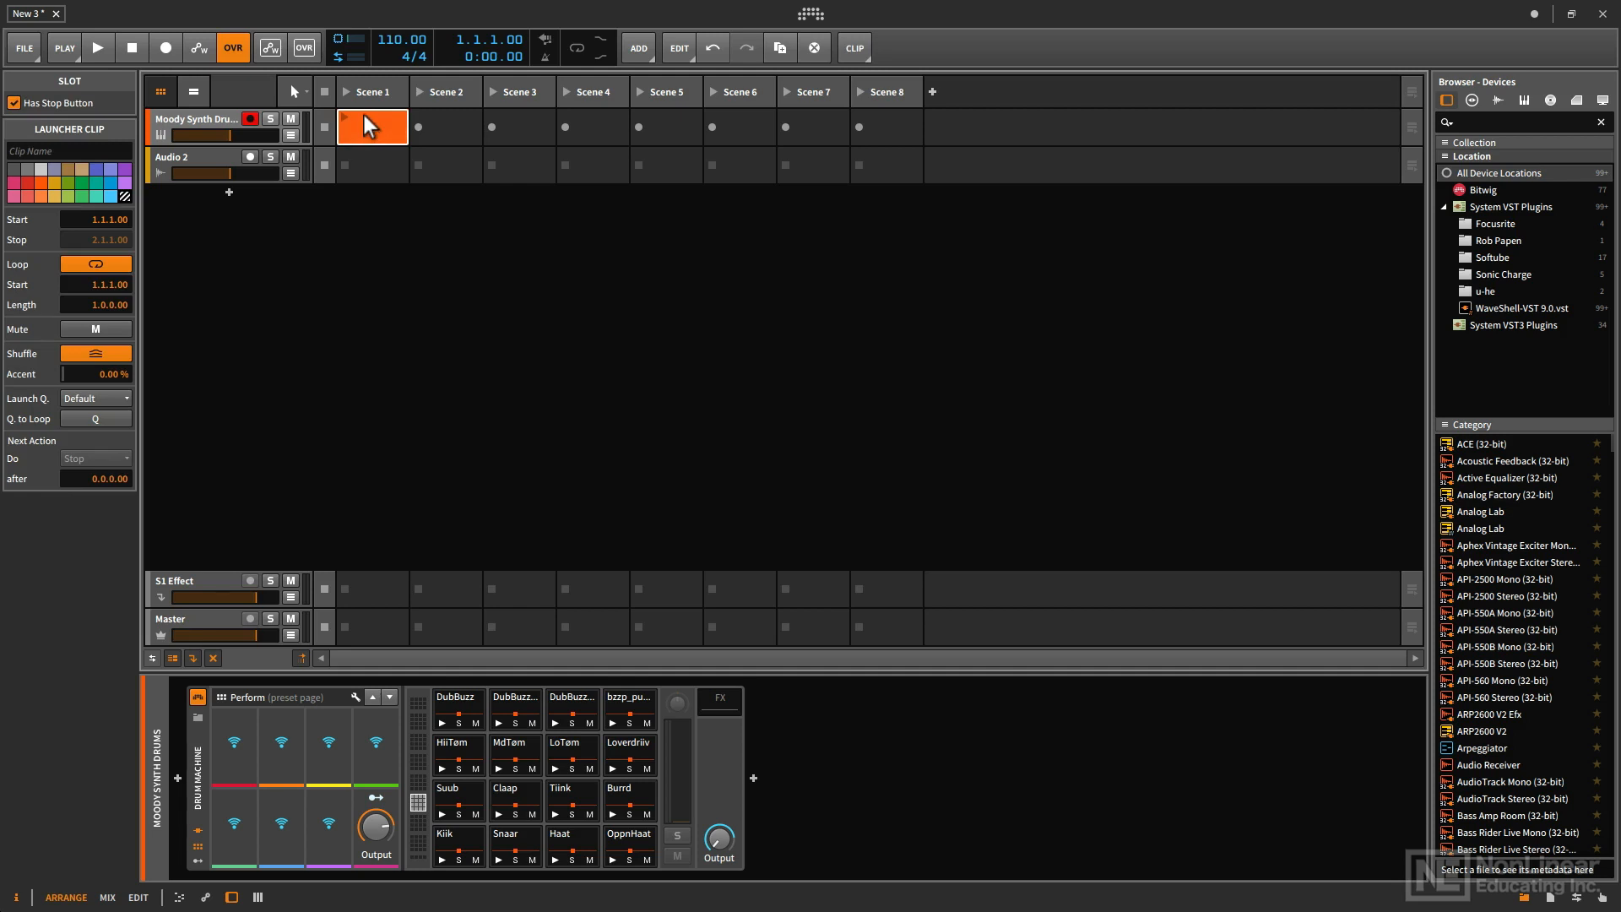
Open the Scene 1 drum clip in the note editor and enlarge the editor area to show all the drum rows
double_click(367, 120)
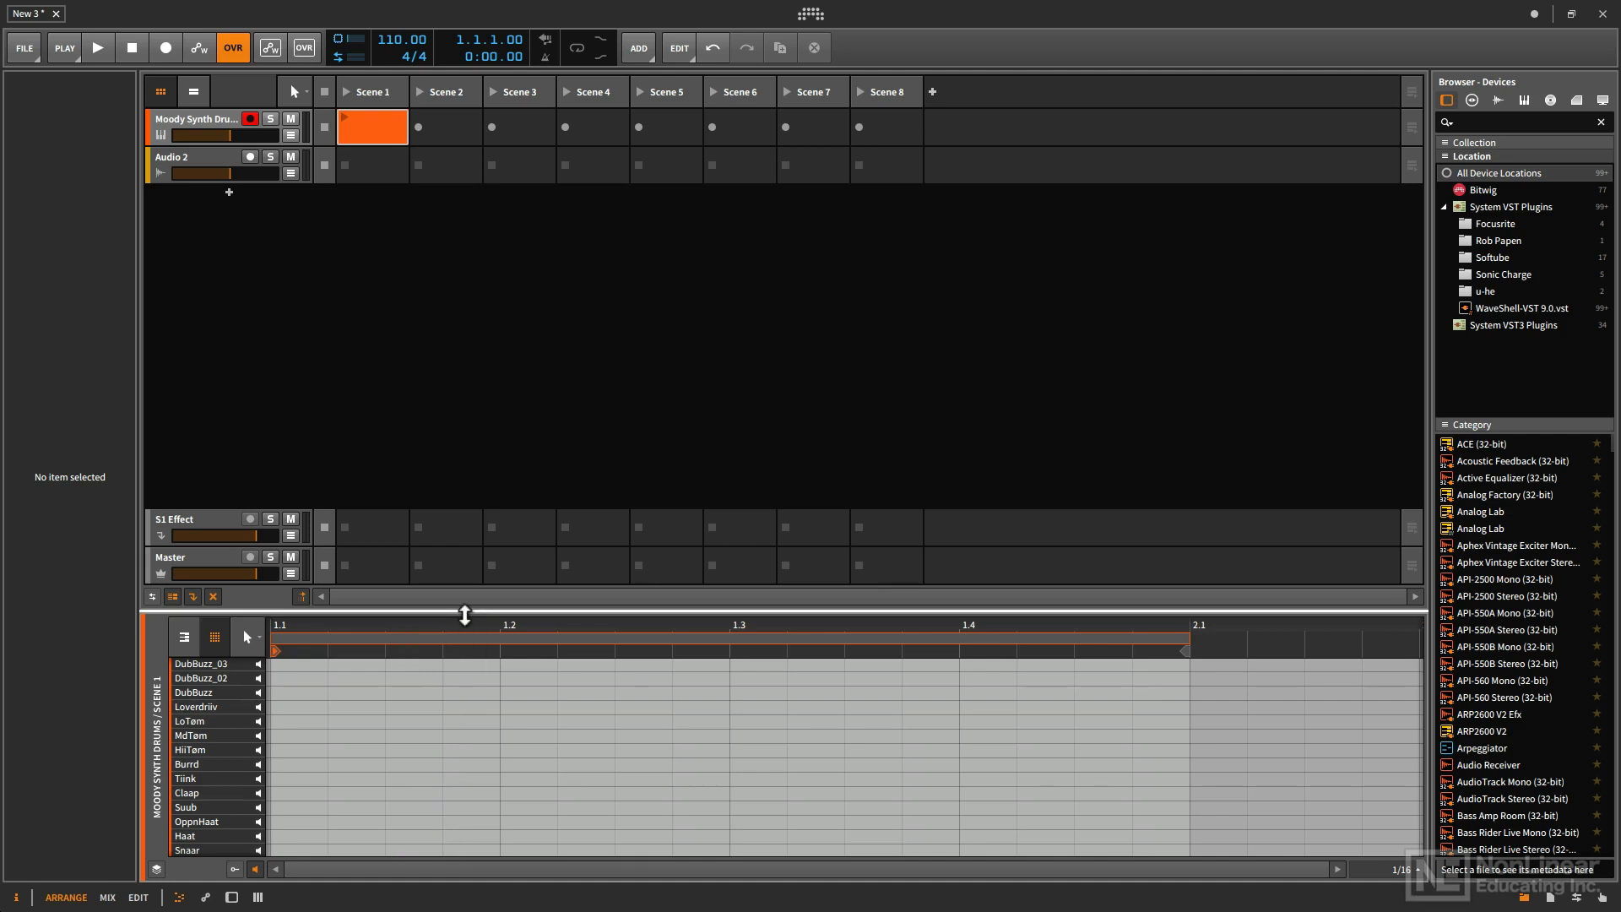
drag(464, 615, 452, 412)
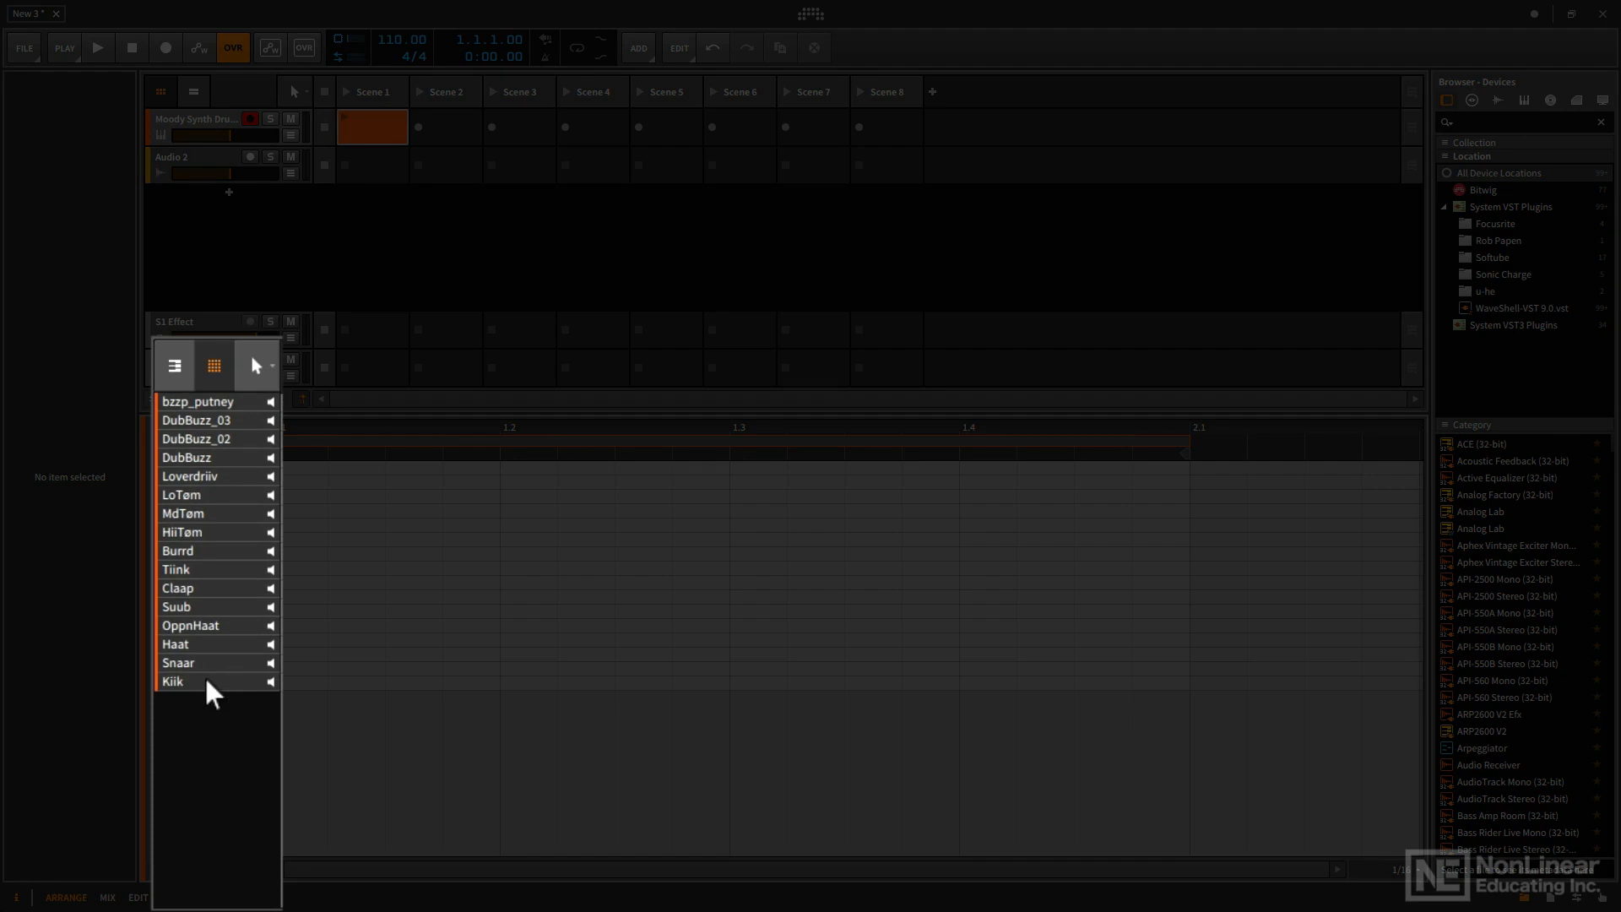
Compare the note editor's drum-name rows with its piano keyboard layout, returning to the drum rows
click(207, 680)
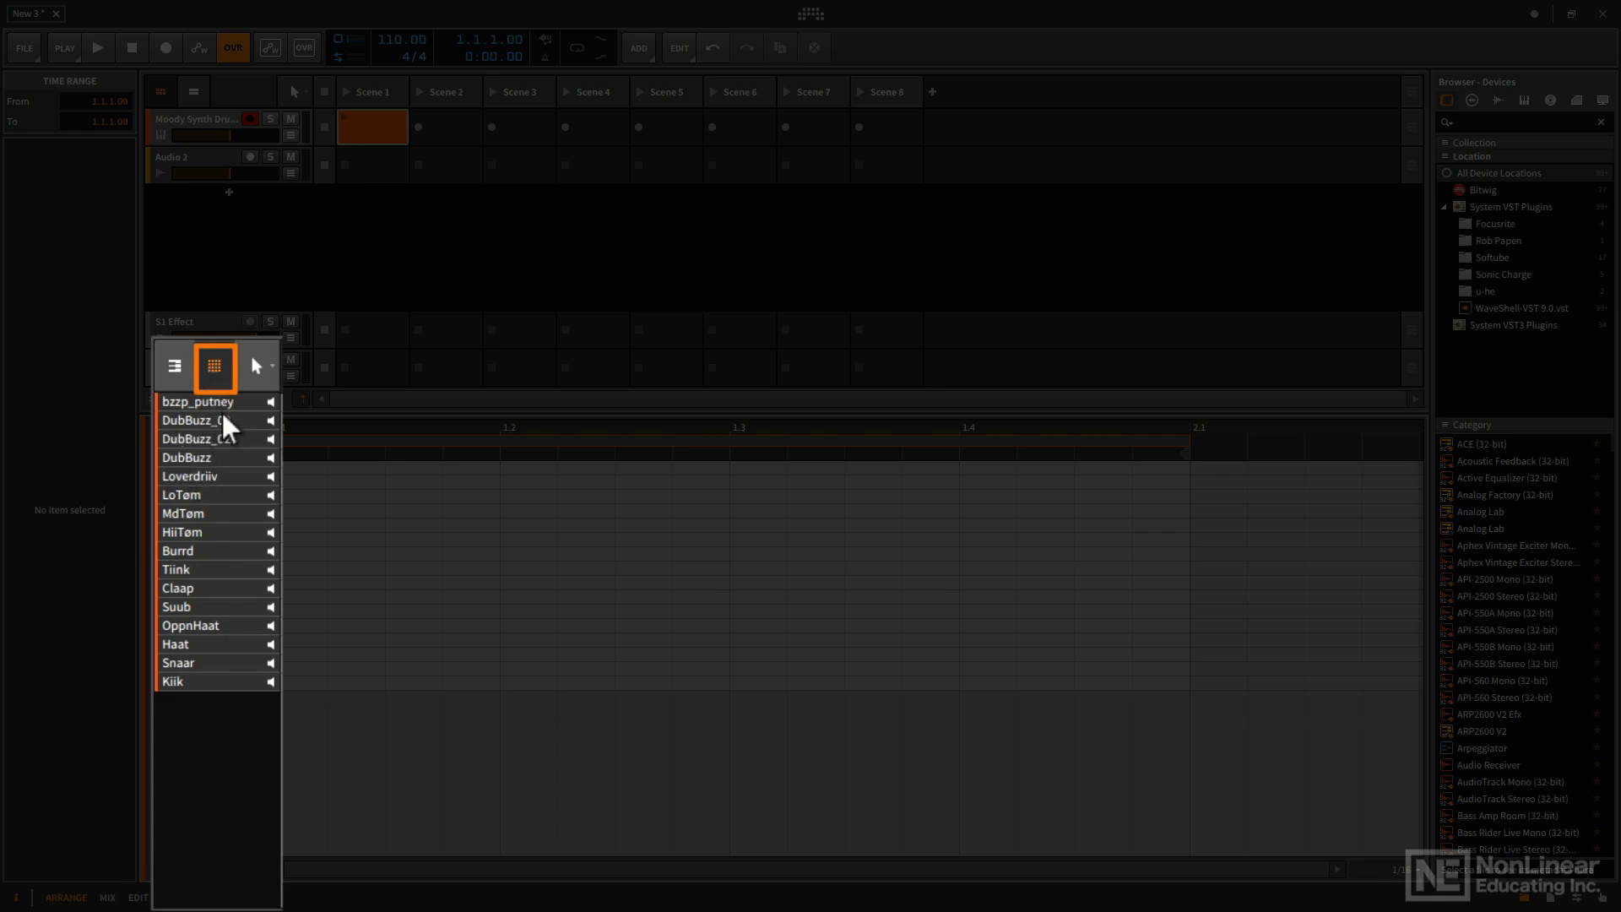
click(175, 370)
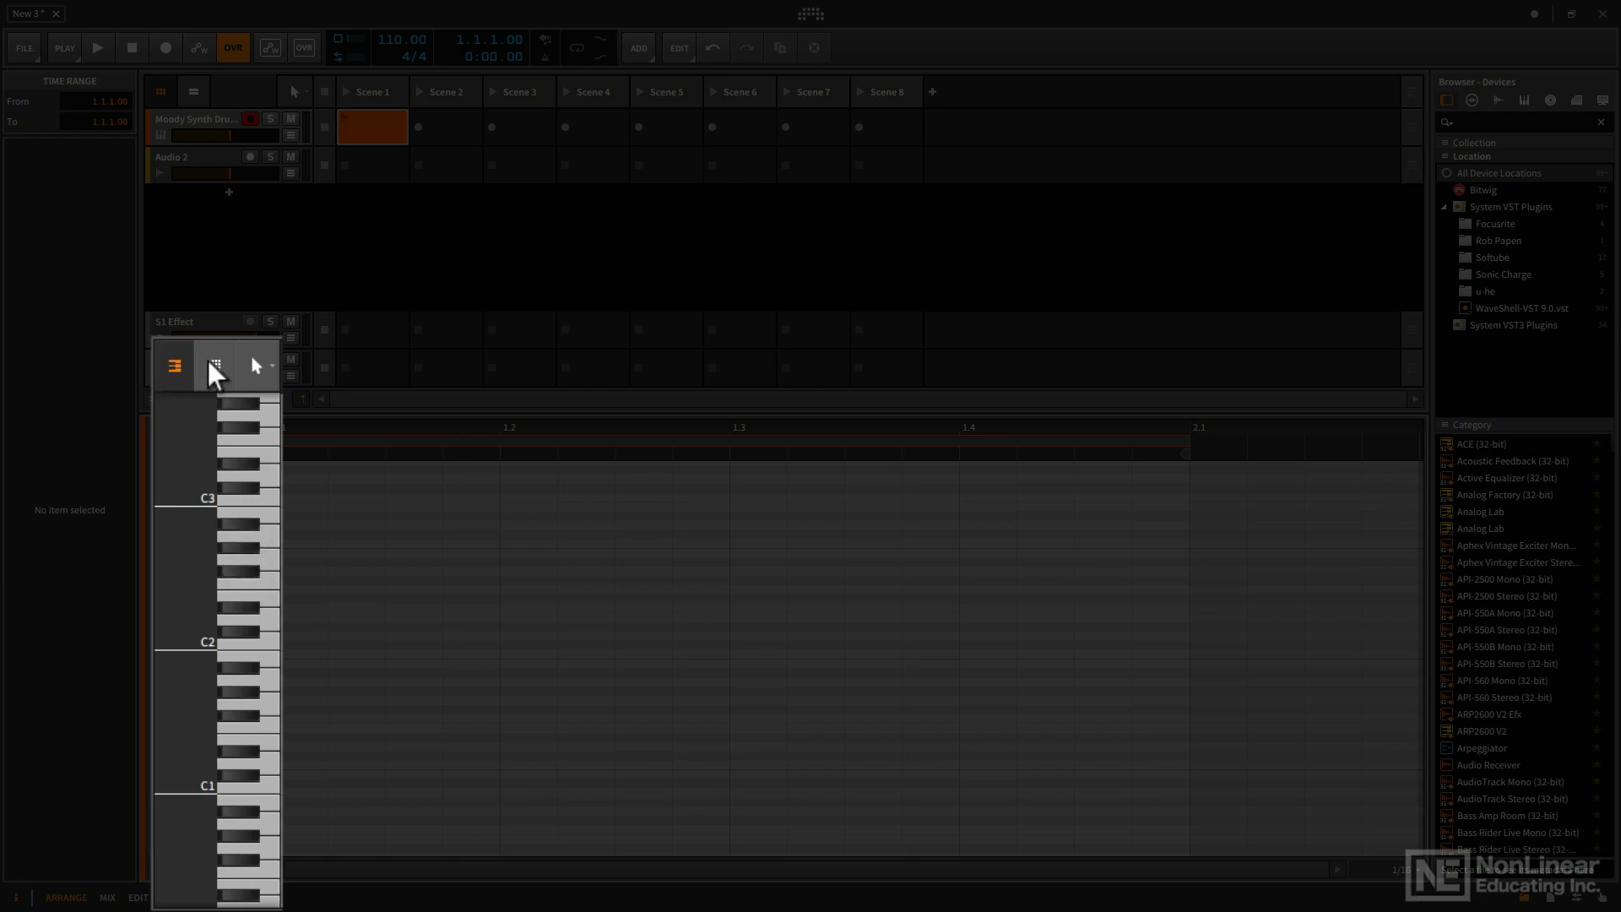
click(213, 366)
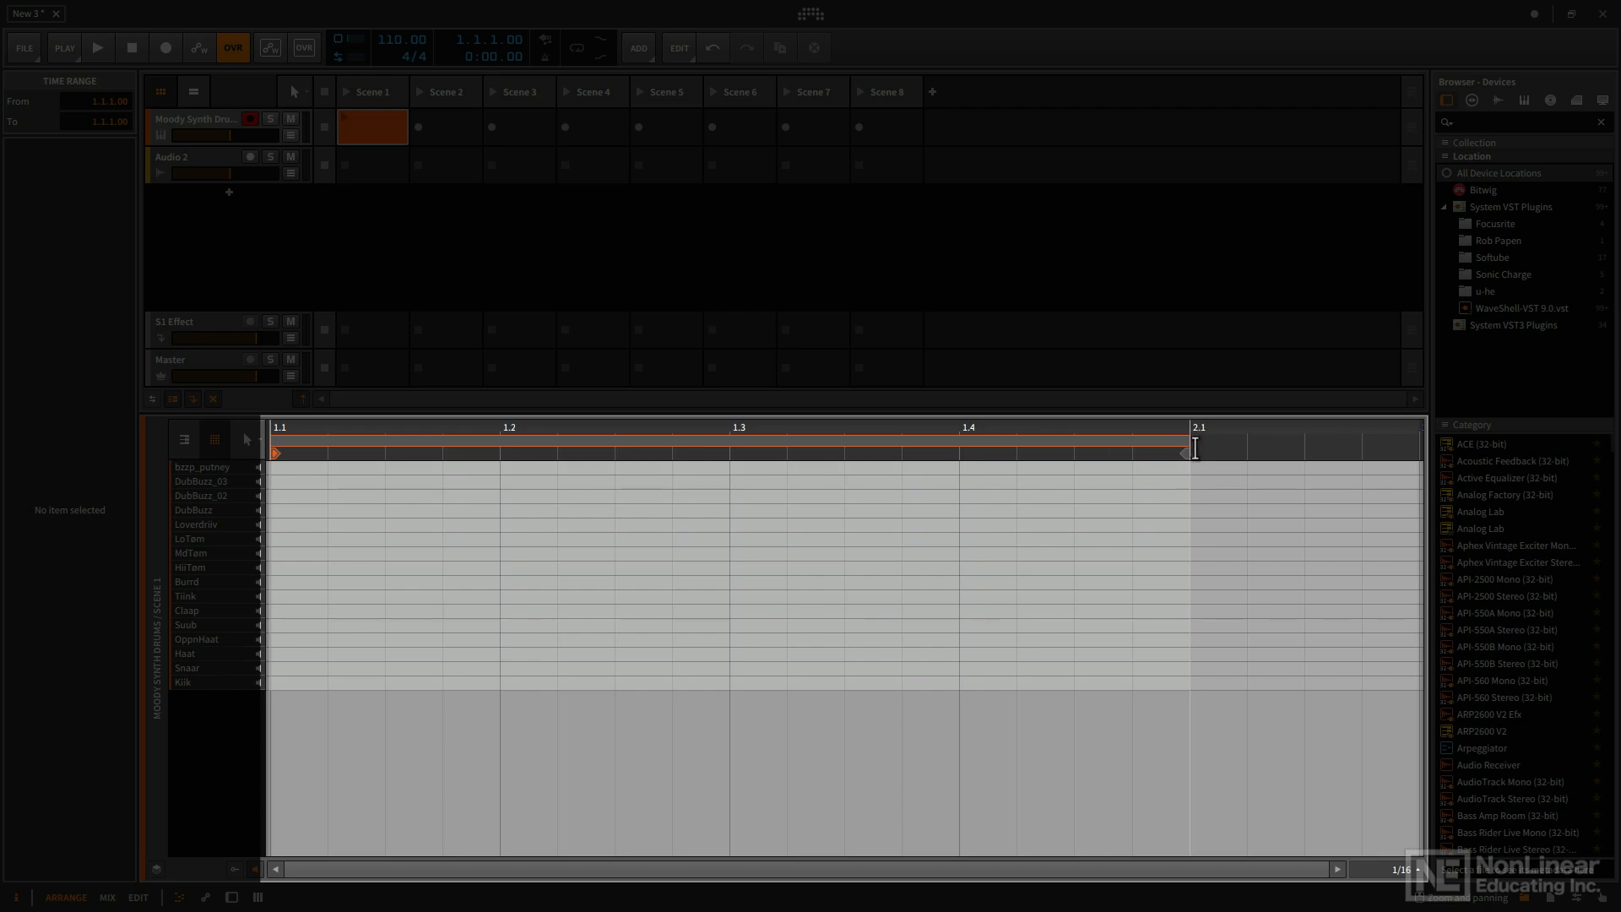
Select the clip's loop region, then turn looping off and back on
click(1176, 441)
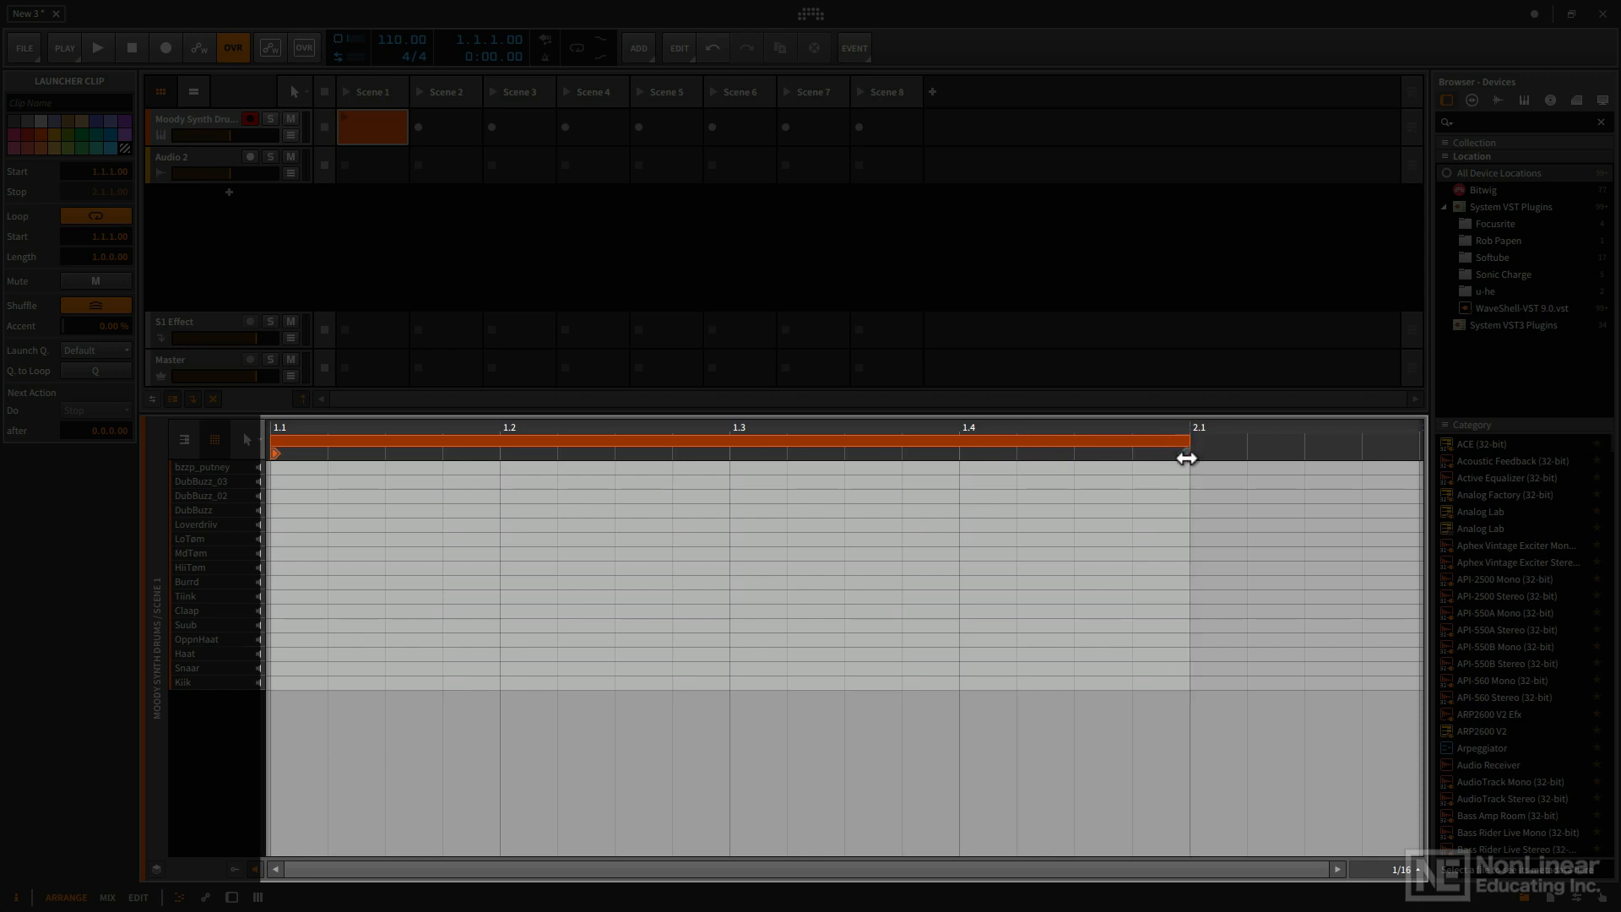
click(1184, 454)
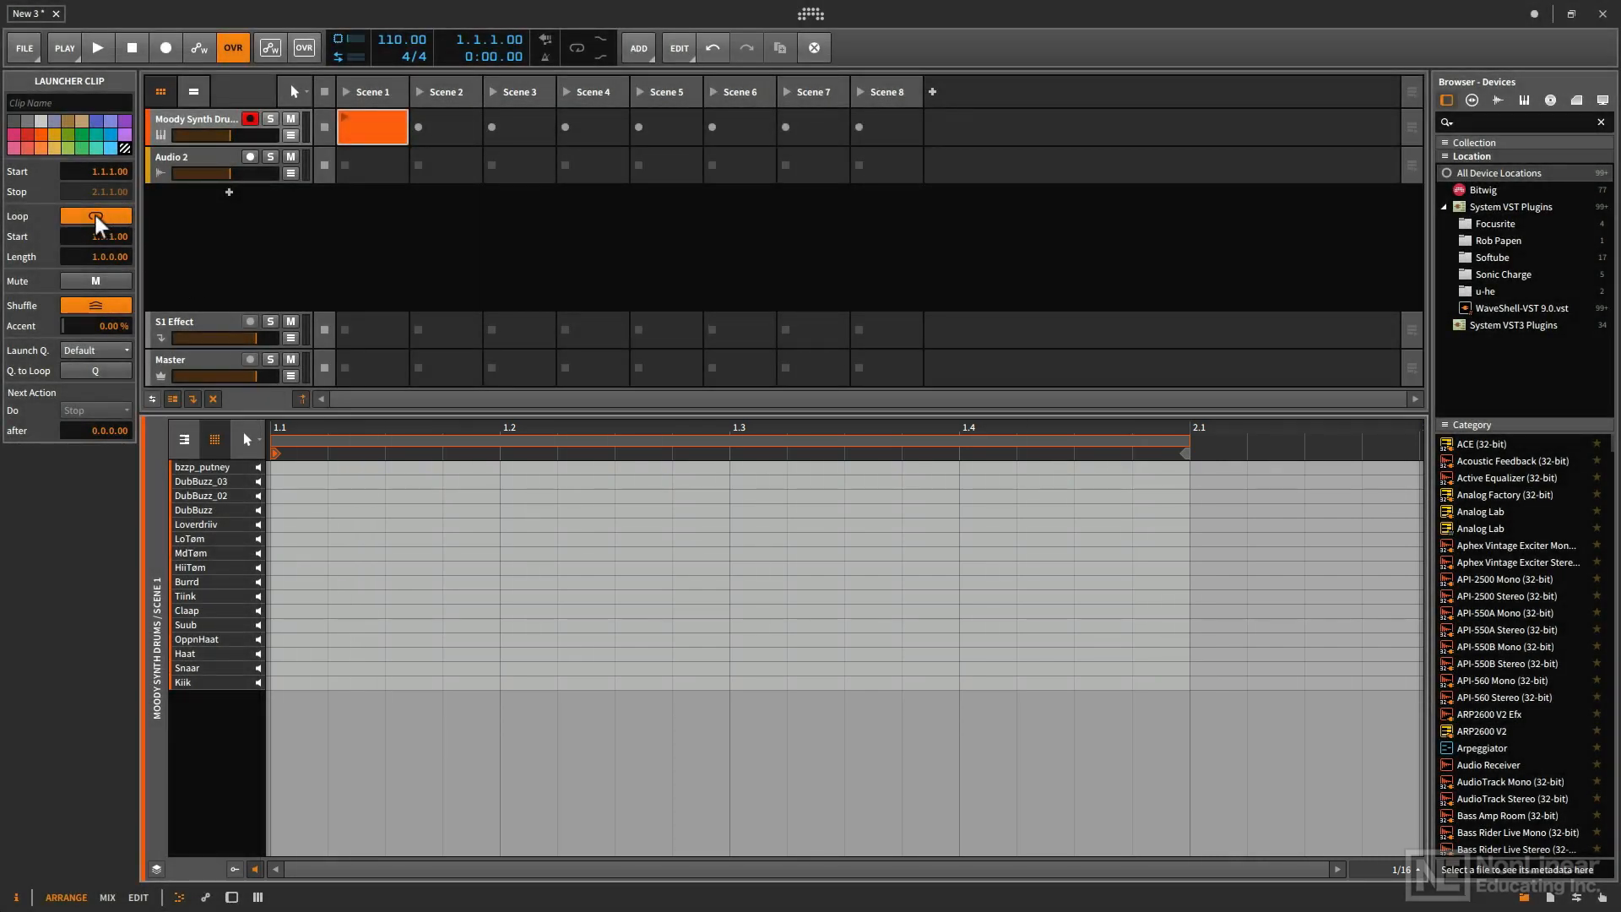
click(93, 221)
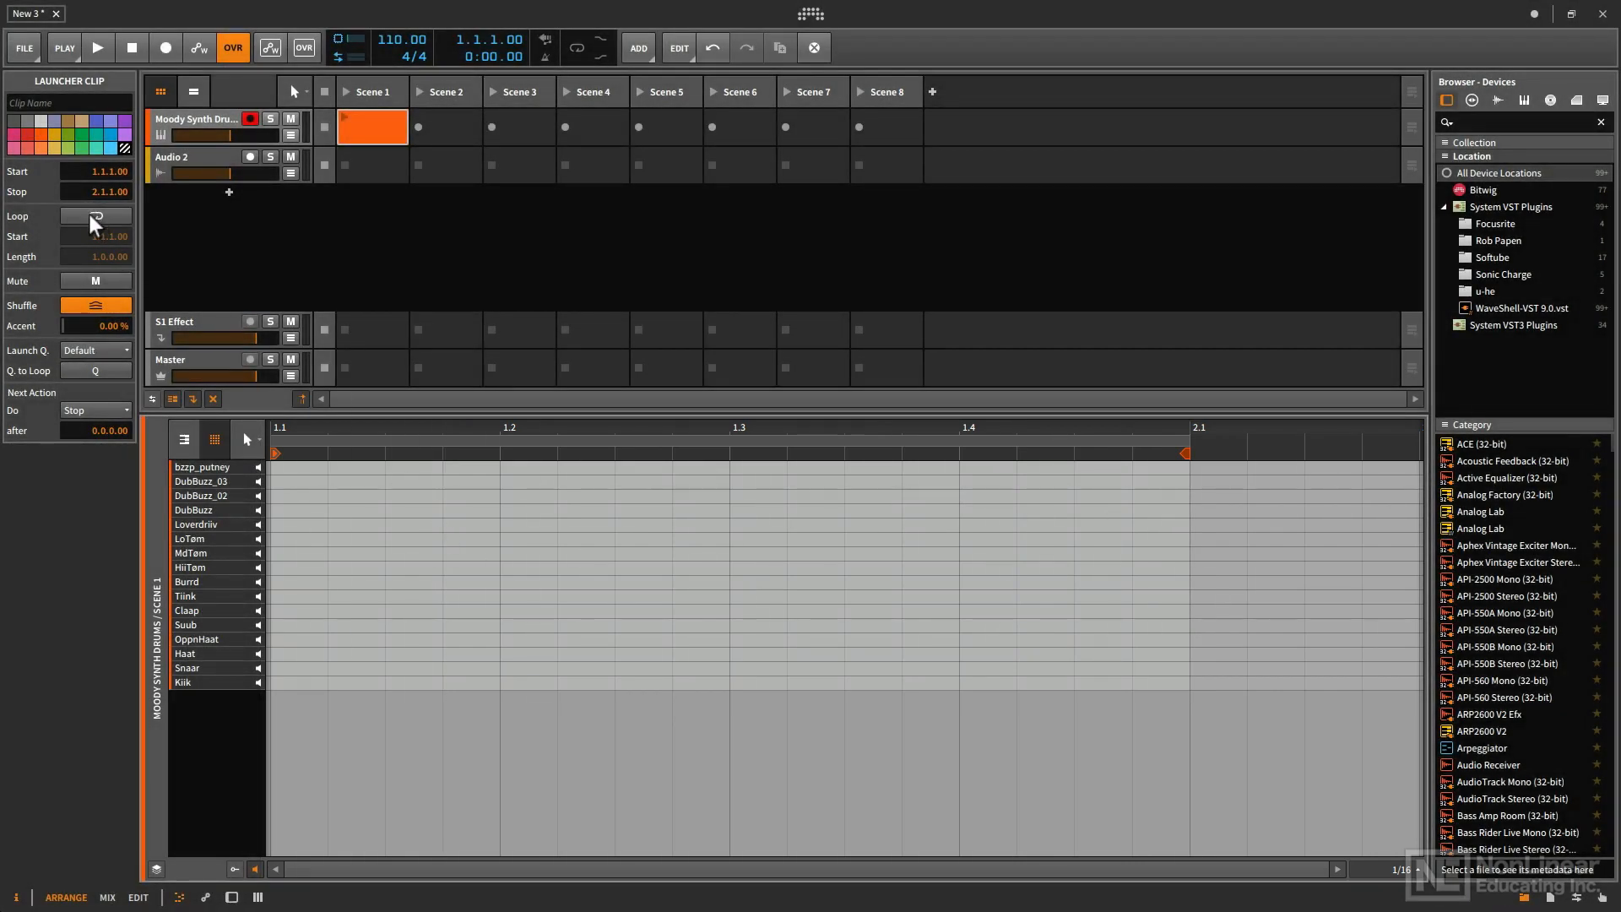
click(93, 218)
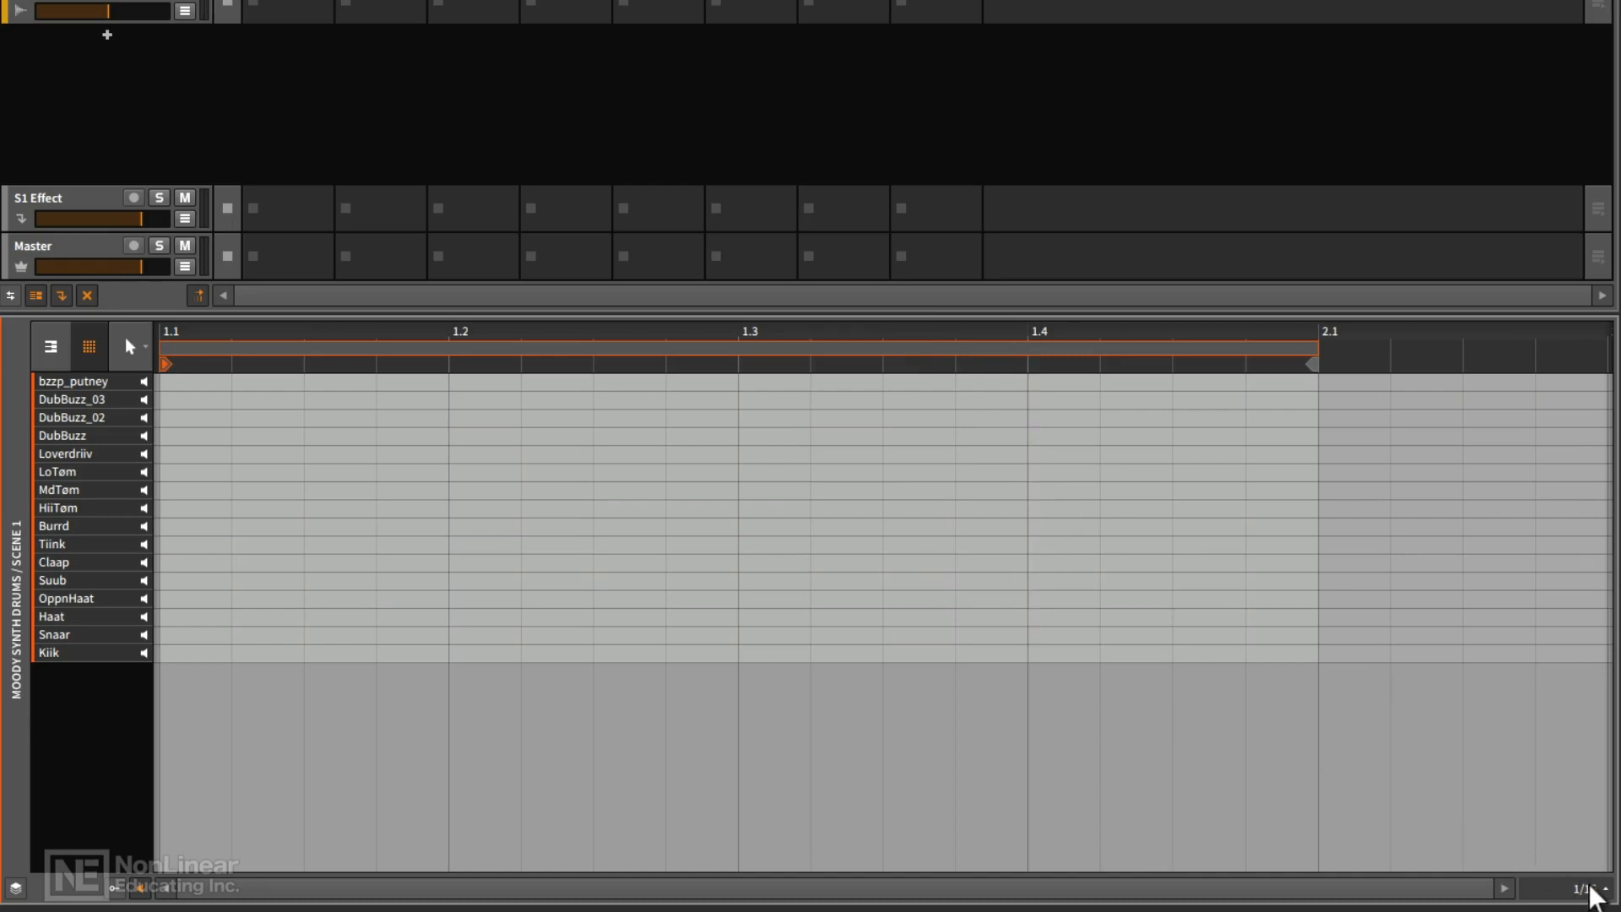
Switch the note editor's grid from automatic to a fixed 1/16 straight resolution
click(1593, 888)
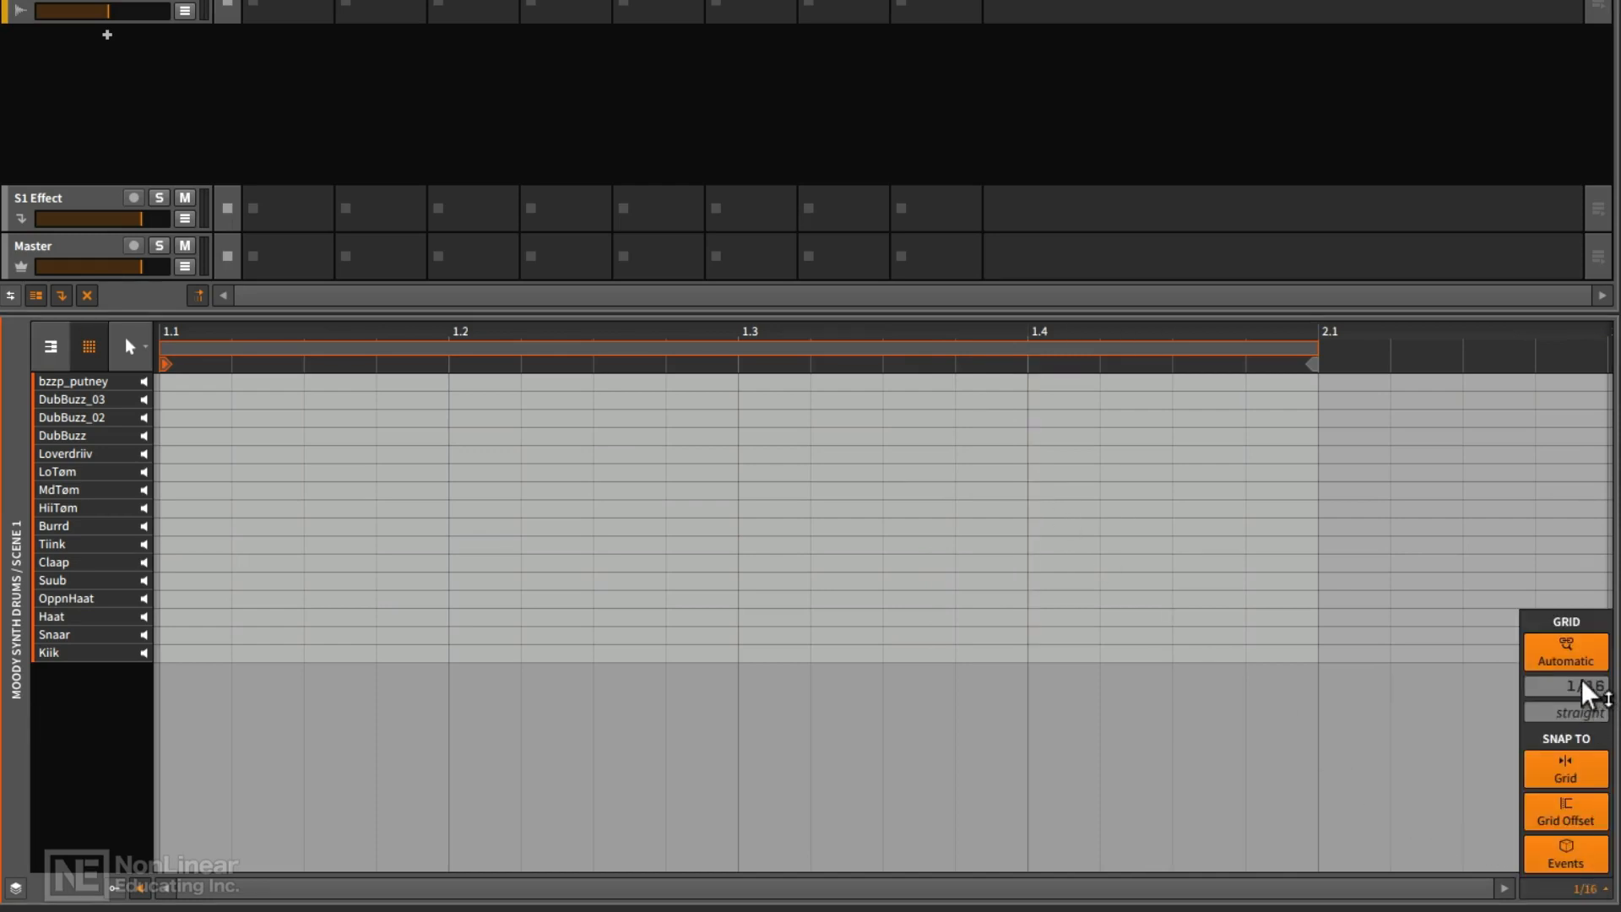
mouse_move(1593, 701)
mouse_down()
mouse_move(1593, 654)
mouse_move(1593, 701)
mouse_up()
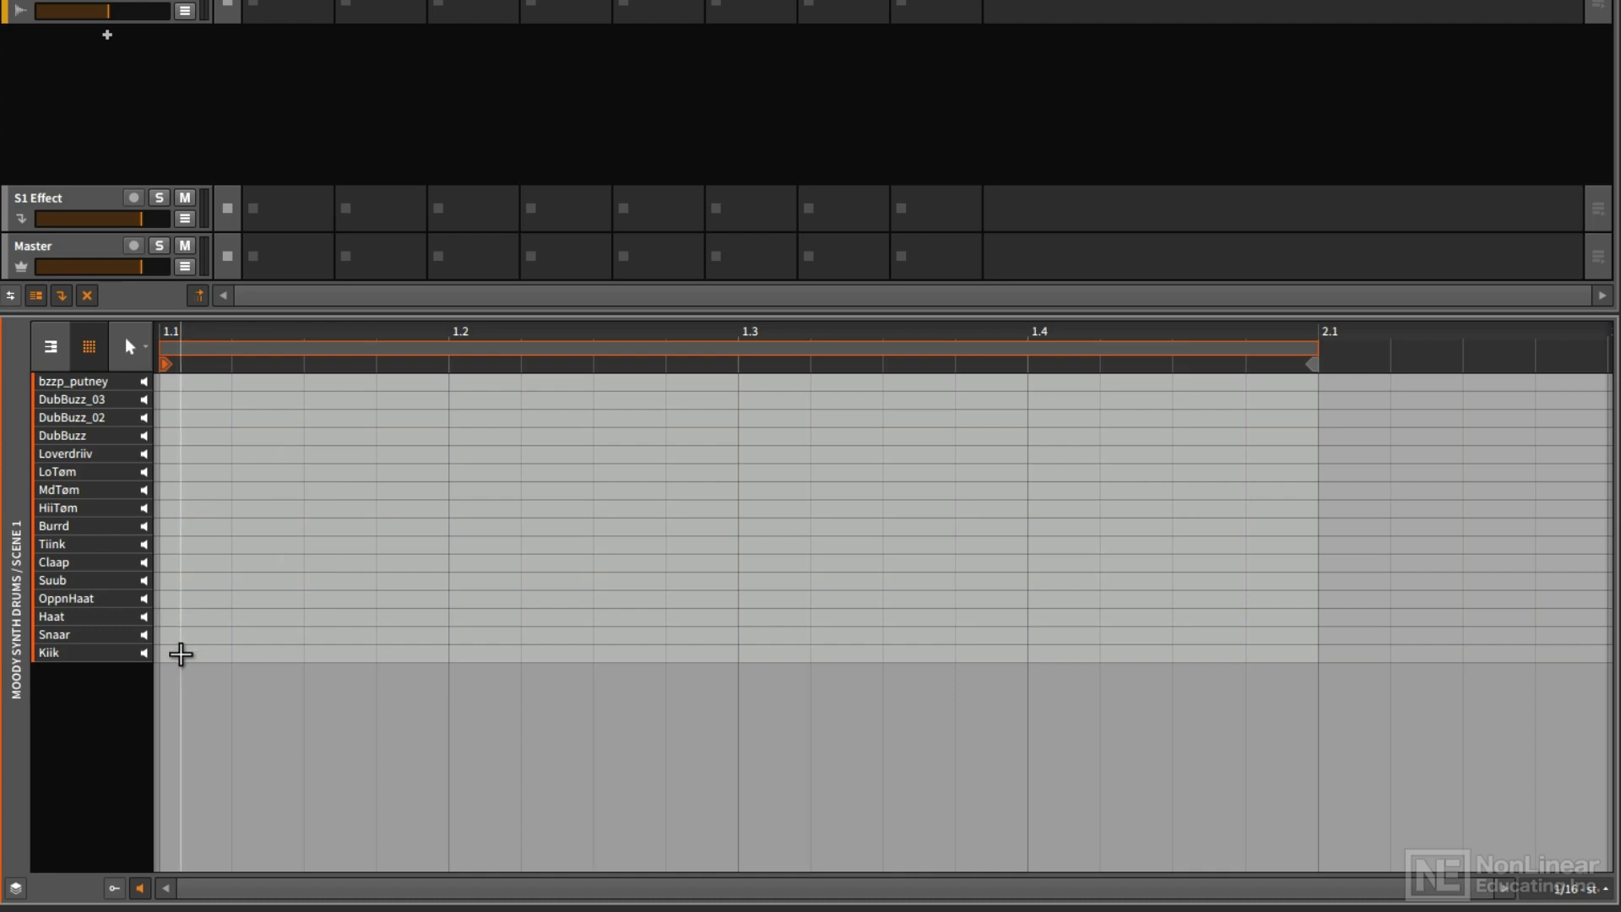
Review the available note editing tools, keeping the Pointer tool active
click(136, 346)
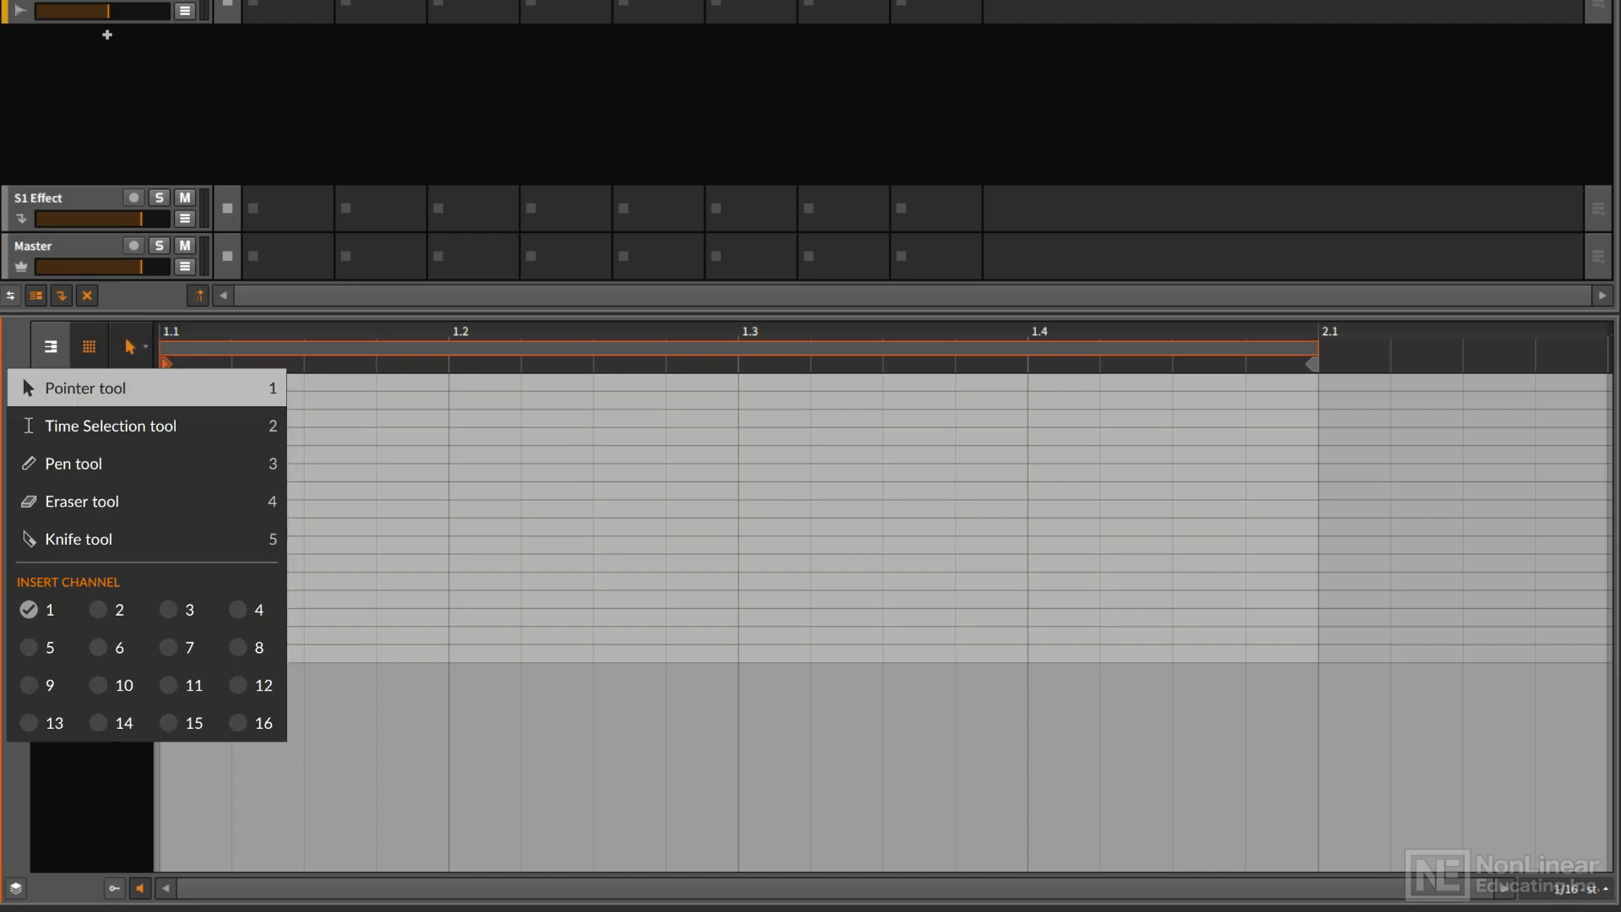
key(Down)
key(Down)
key(Down)
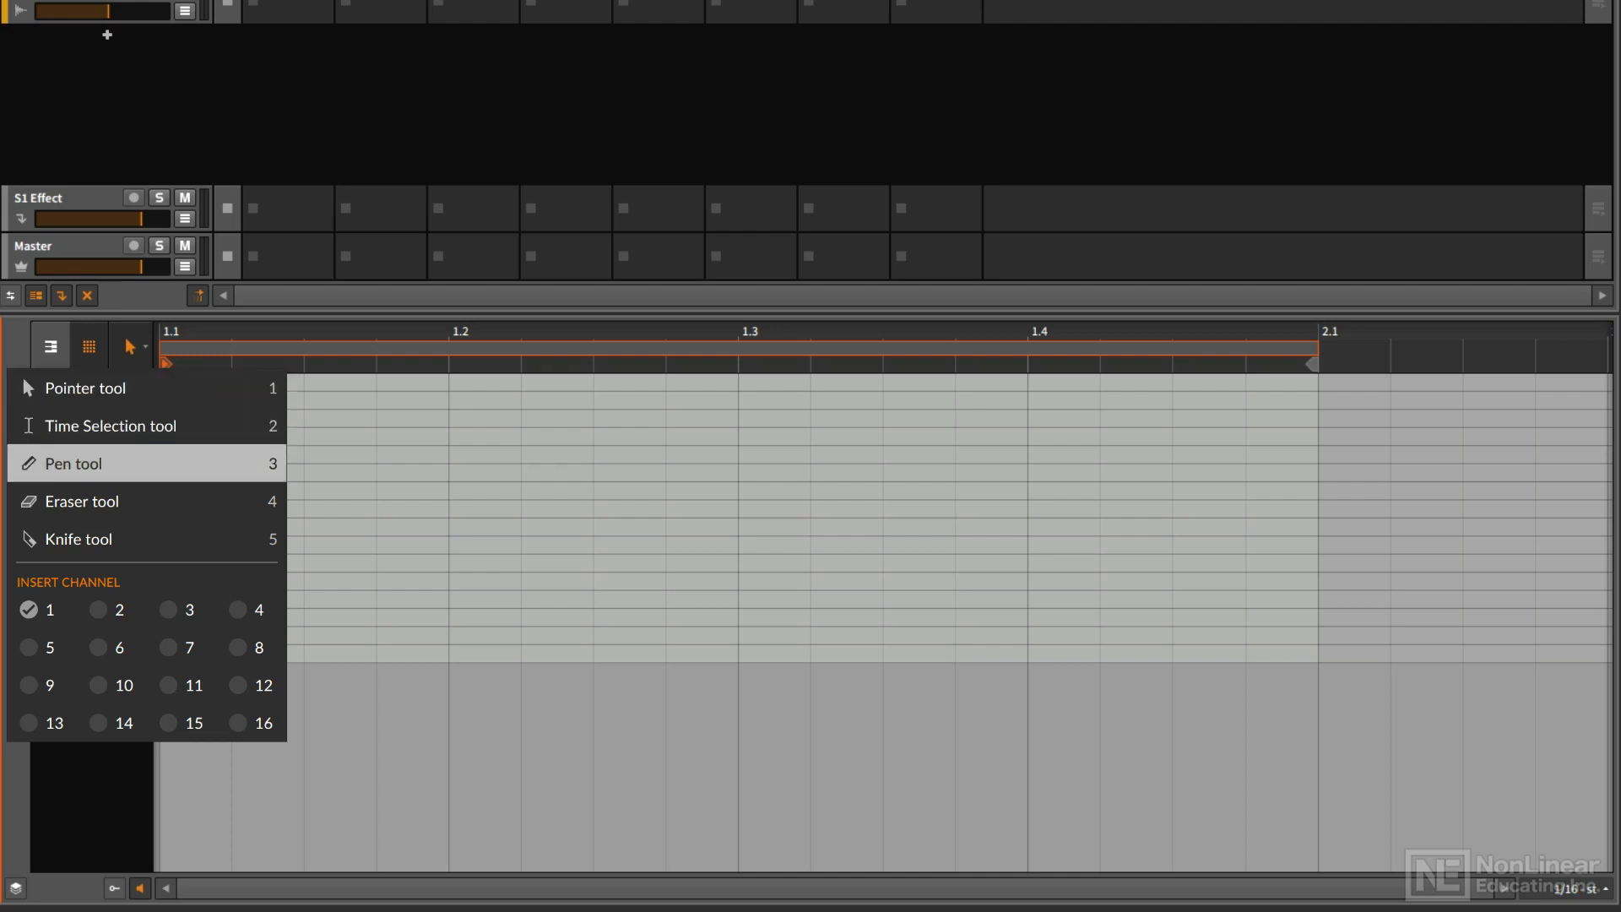
key(Down)
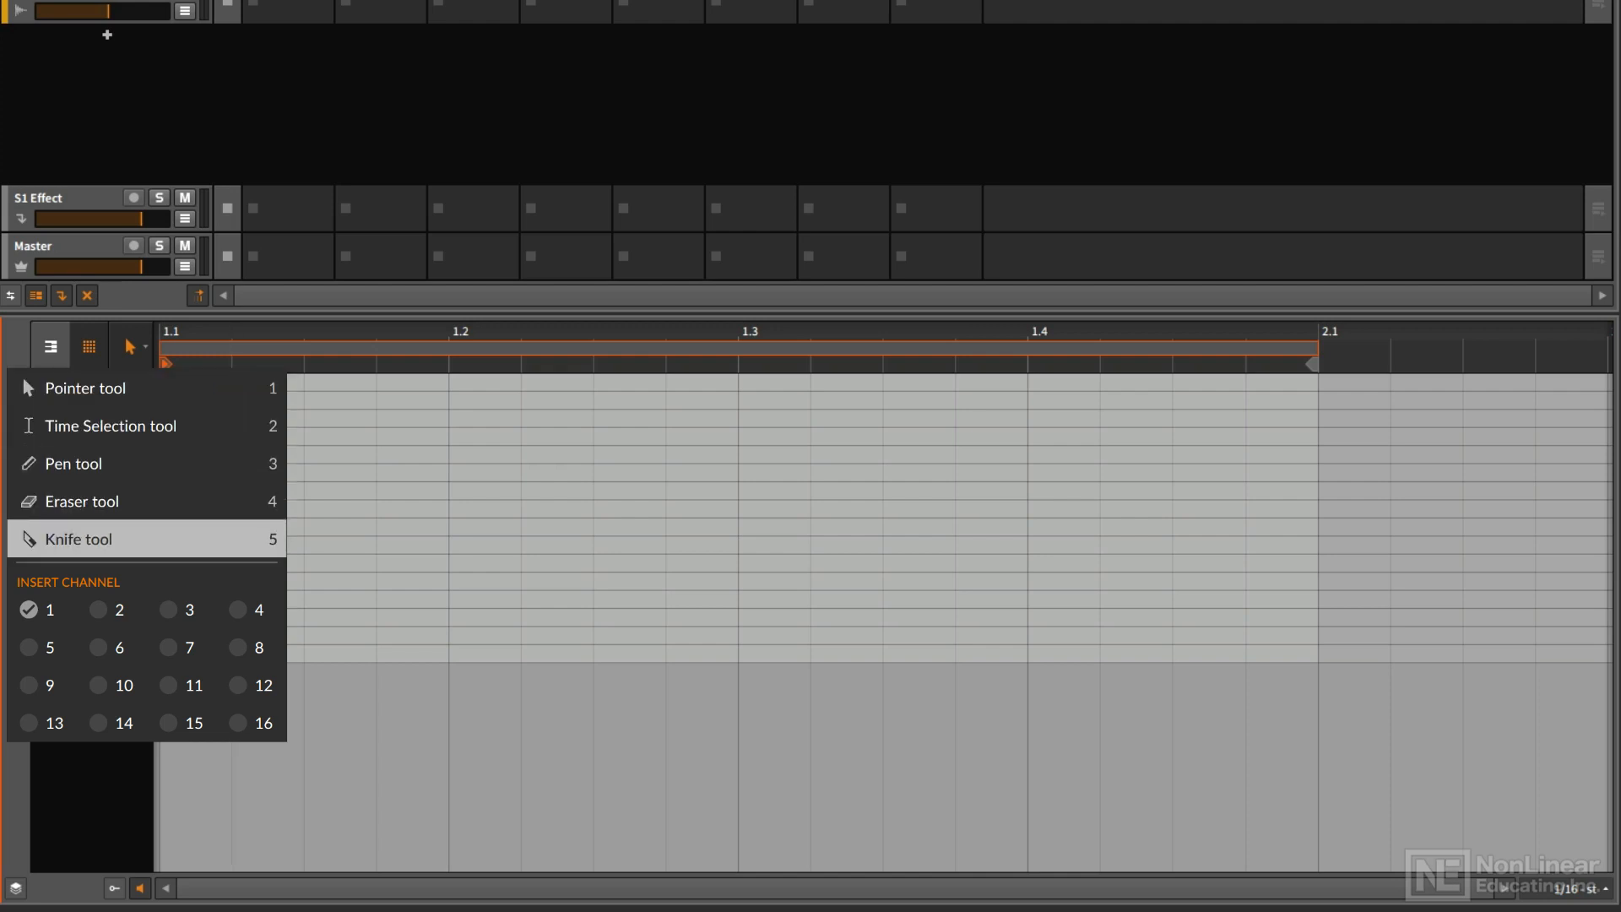
key(Down)
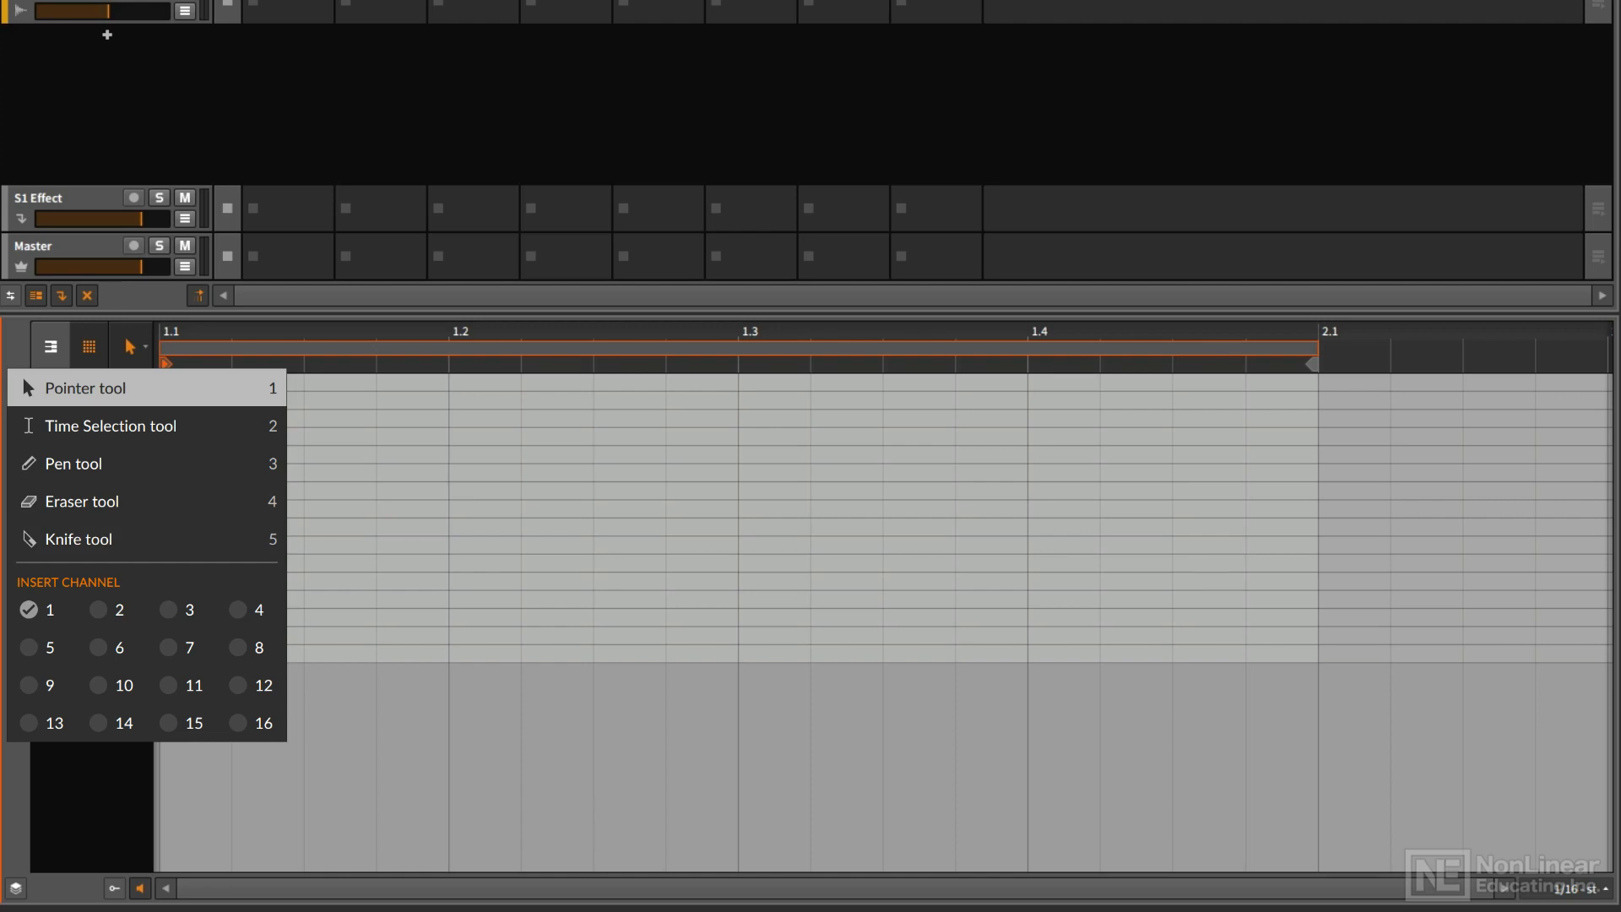
key(Return)
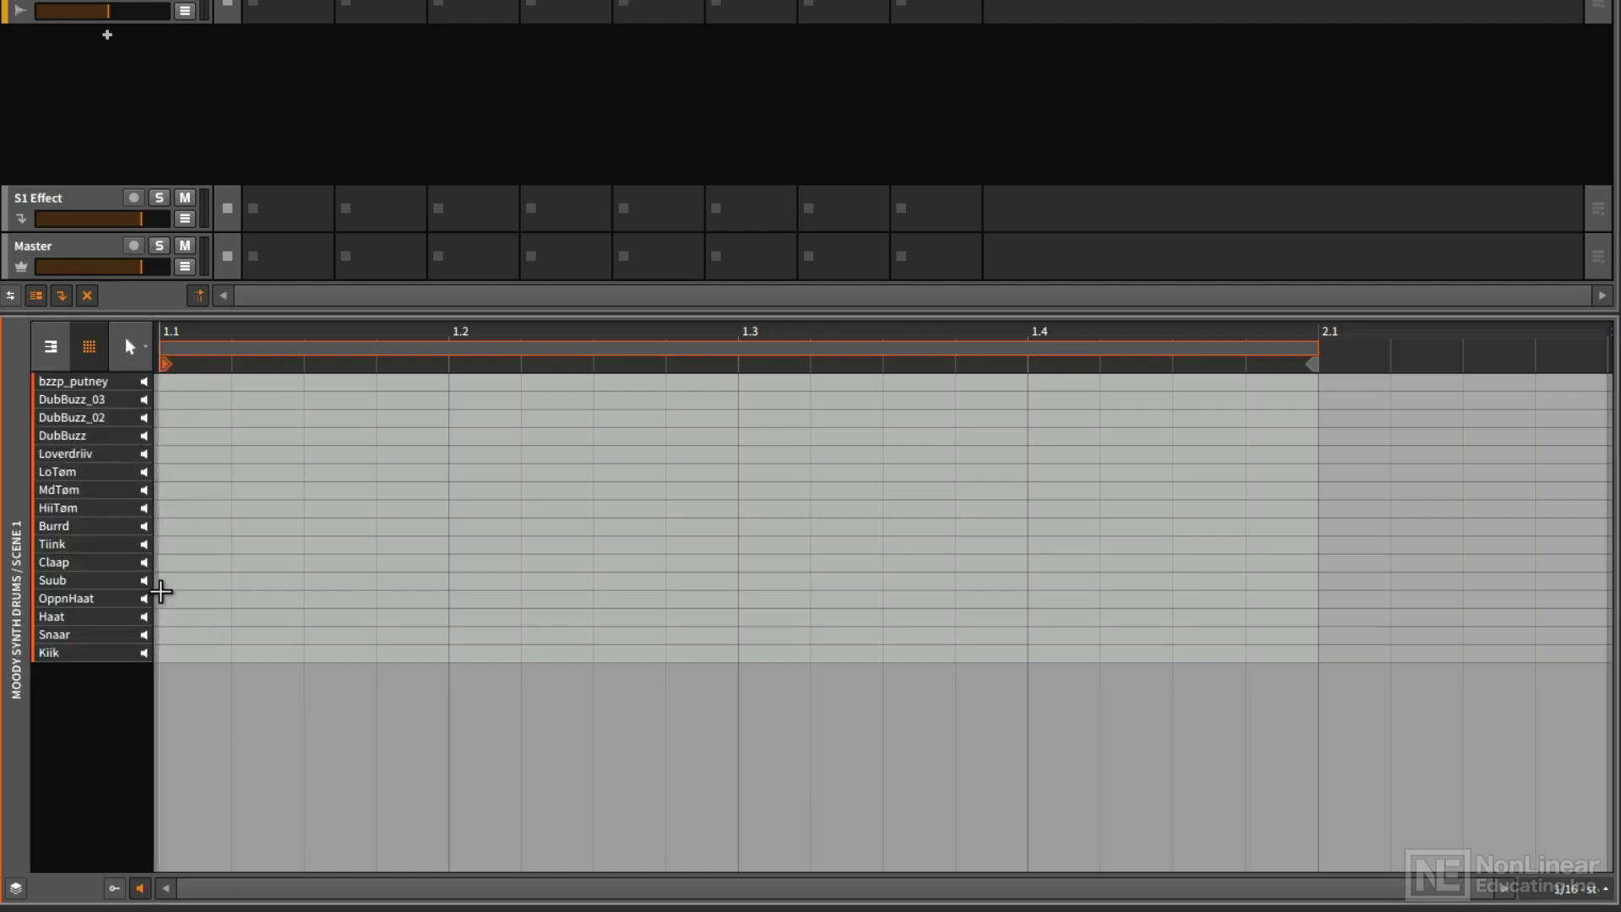
Add a Kiik note on beat 1.1 and Snaar notes on beats 1.2 and 1.4
double_click(180, 649)
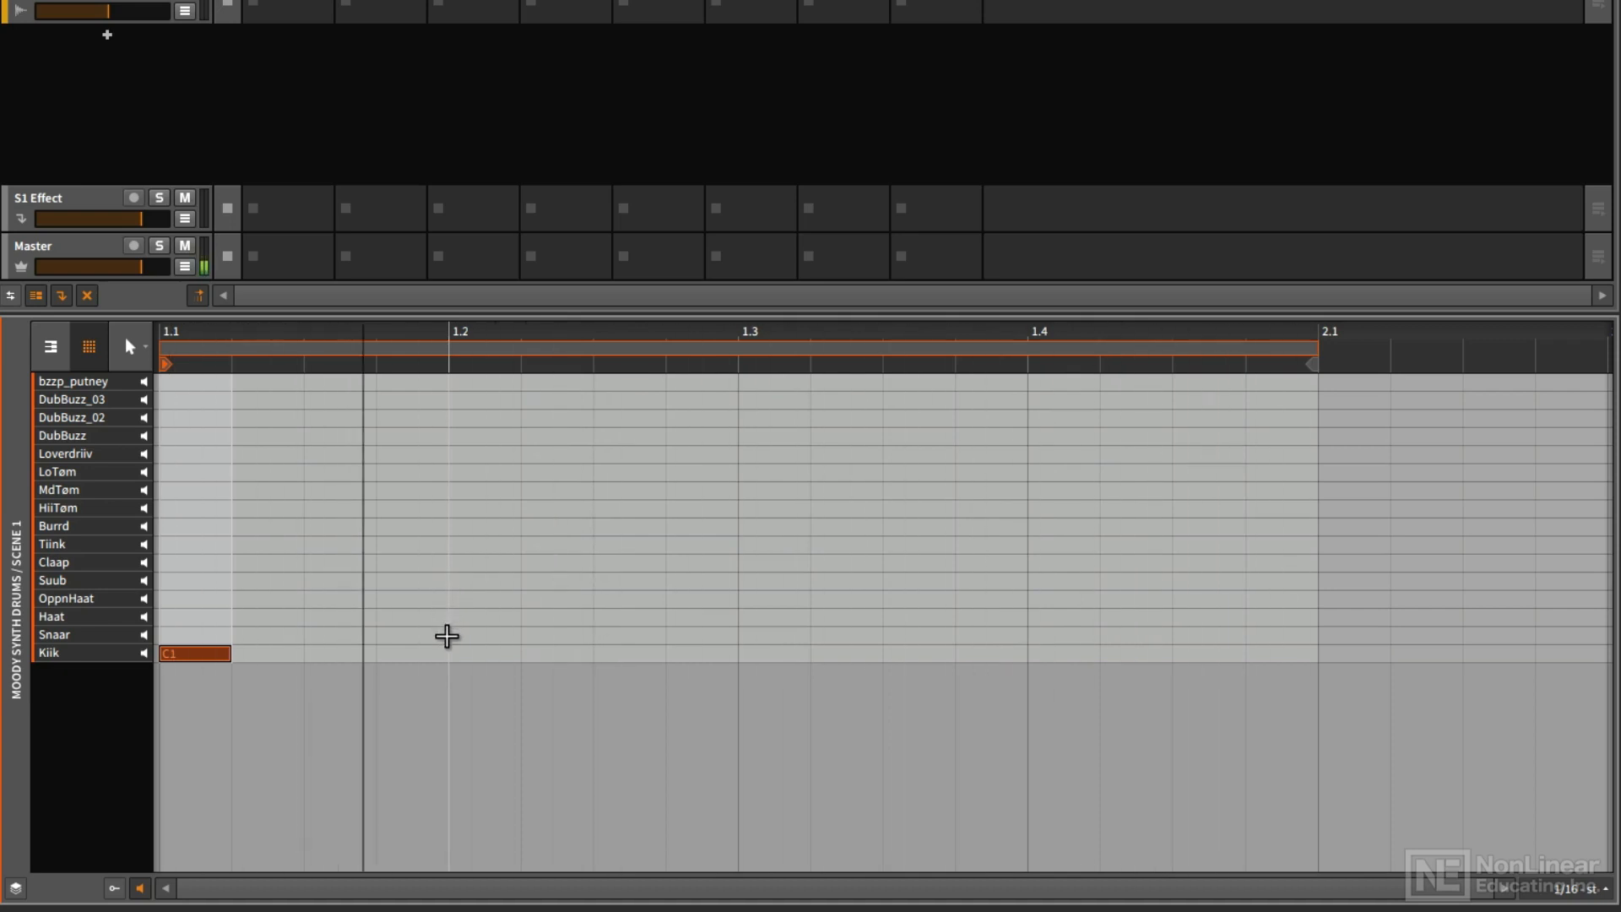
click(477, 635)
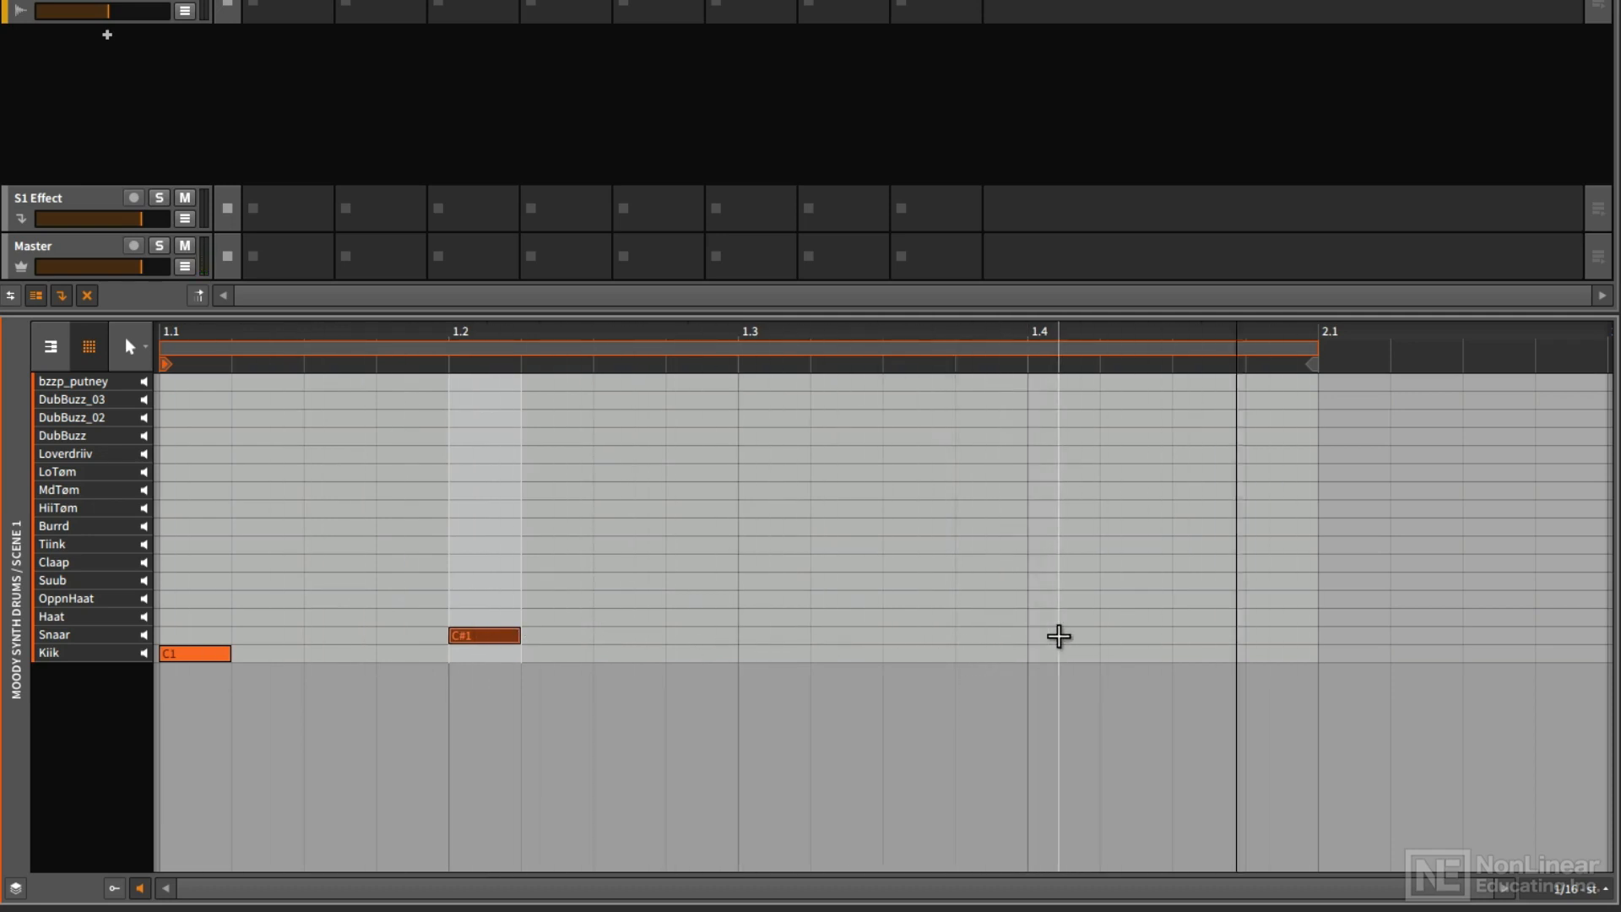
click(1058, 636)
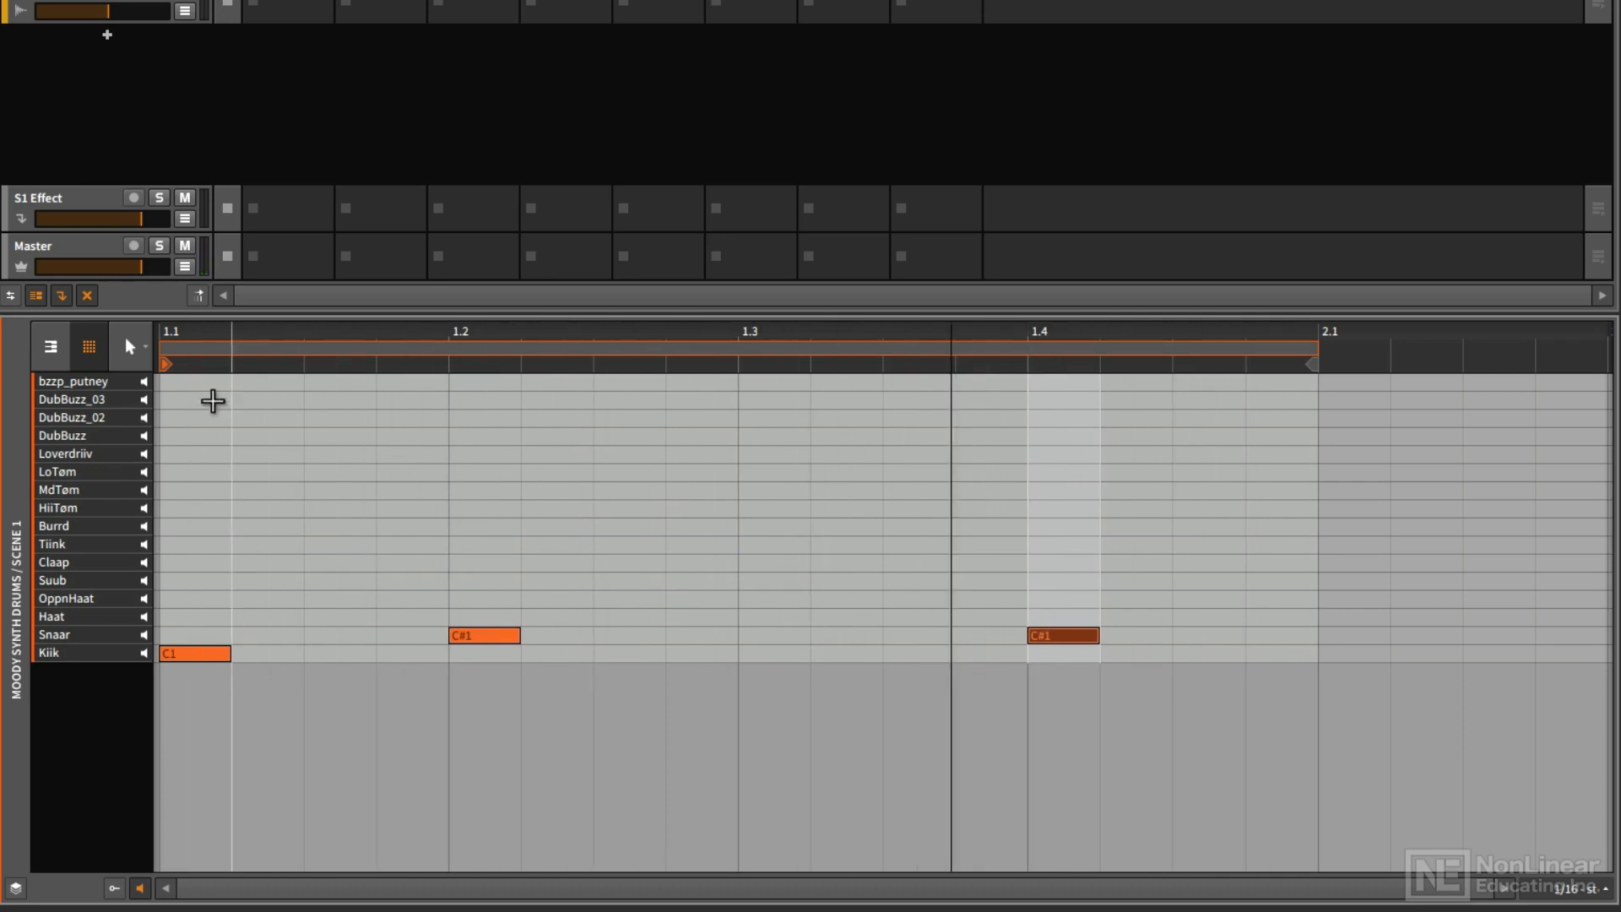
With the Pen tool, add Kiik notes at 1.2.3, 1.3.3 and 1.3.4, and Claap notes on beats 1.2 and 1.4
click(146, 344)
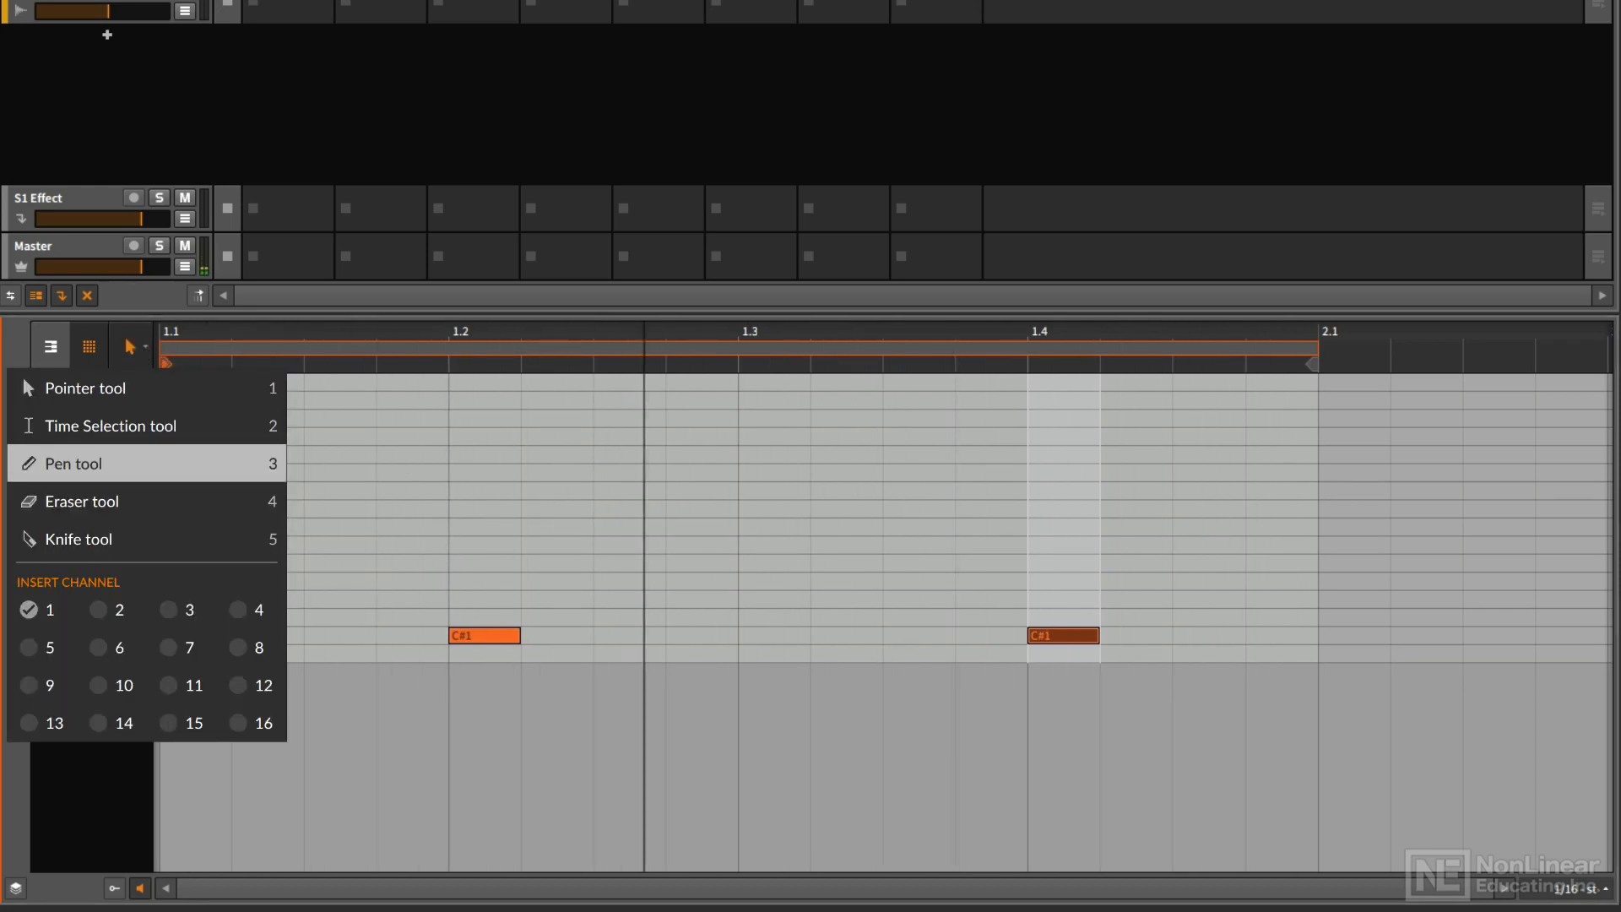
click(135, 464)
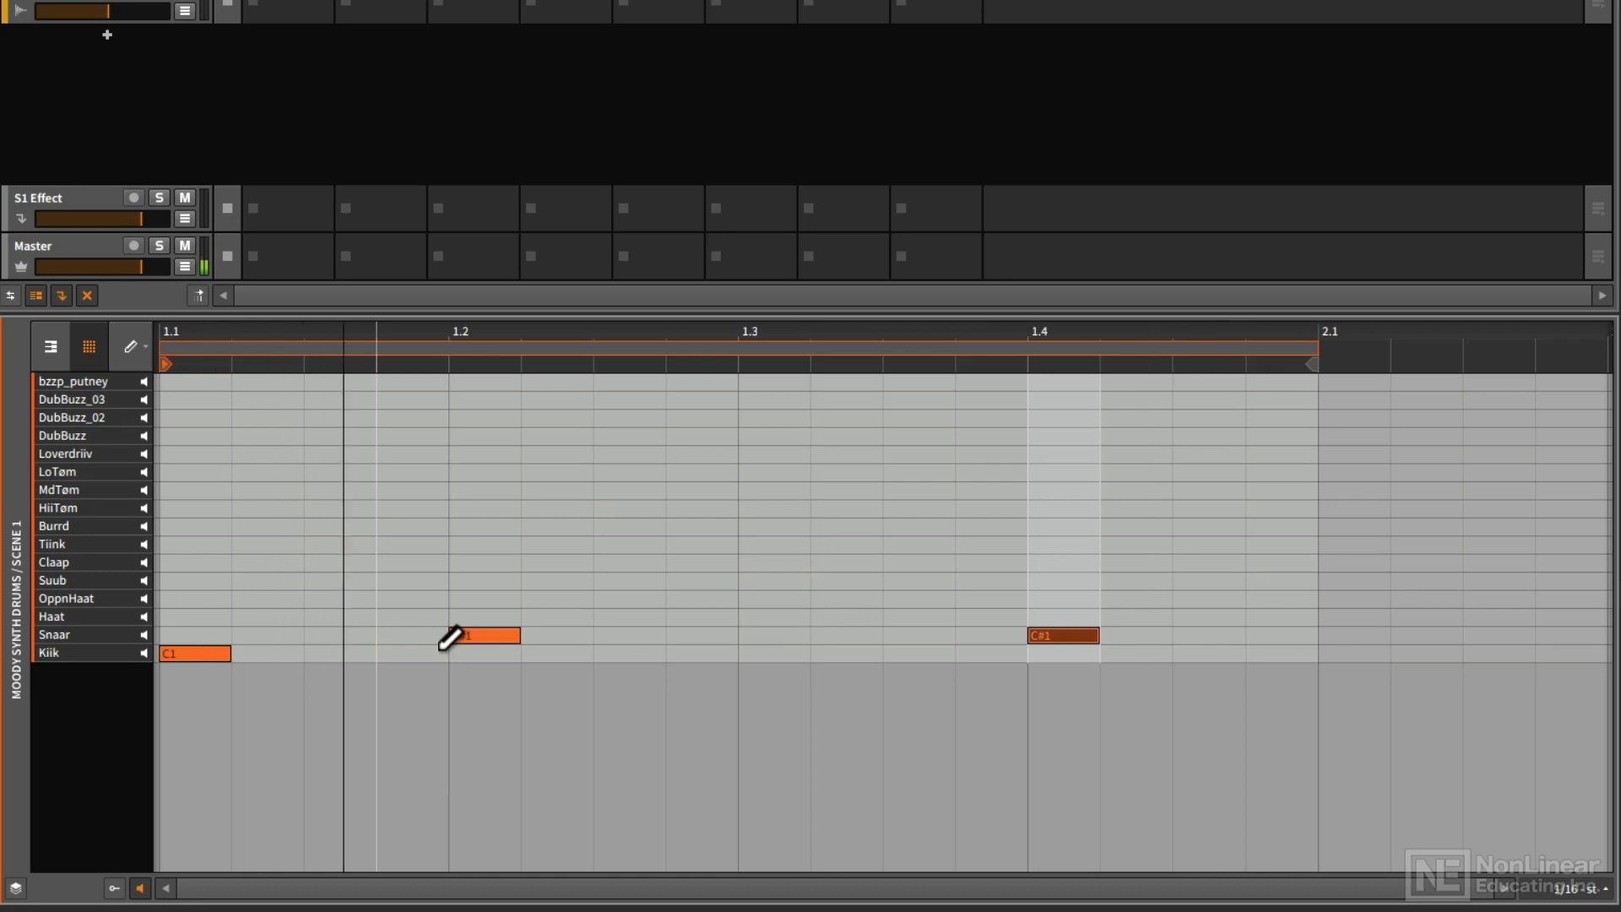
click(642, 654)
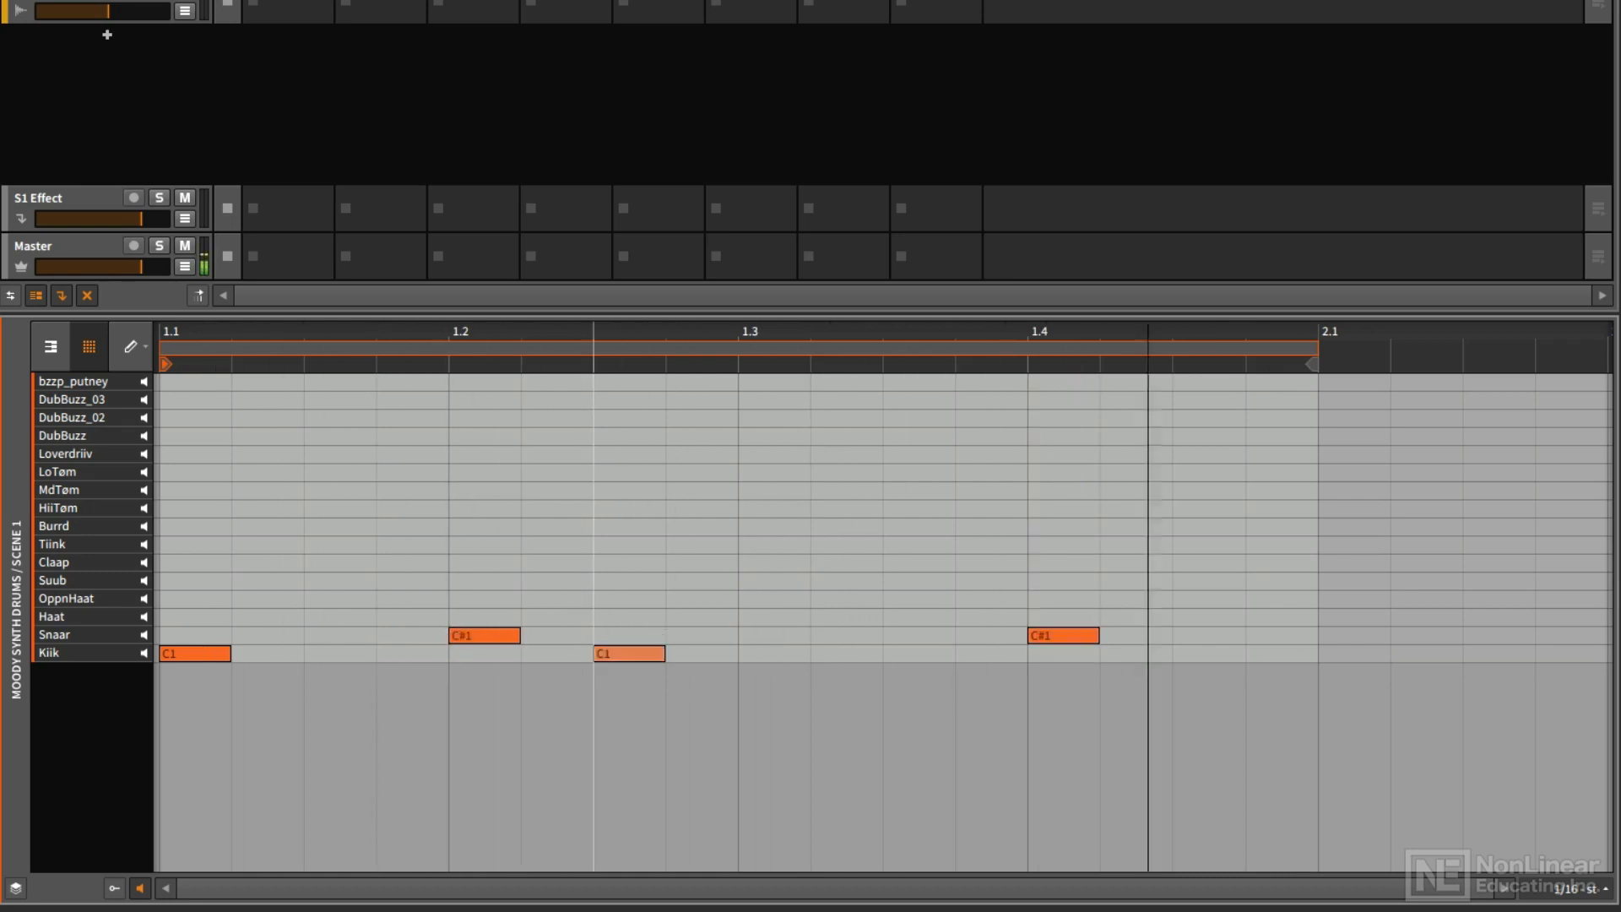
click(916, 653)
click(988, 654)
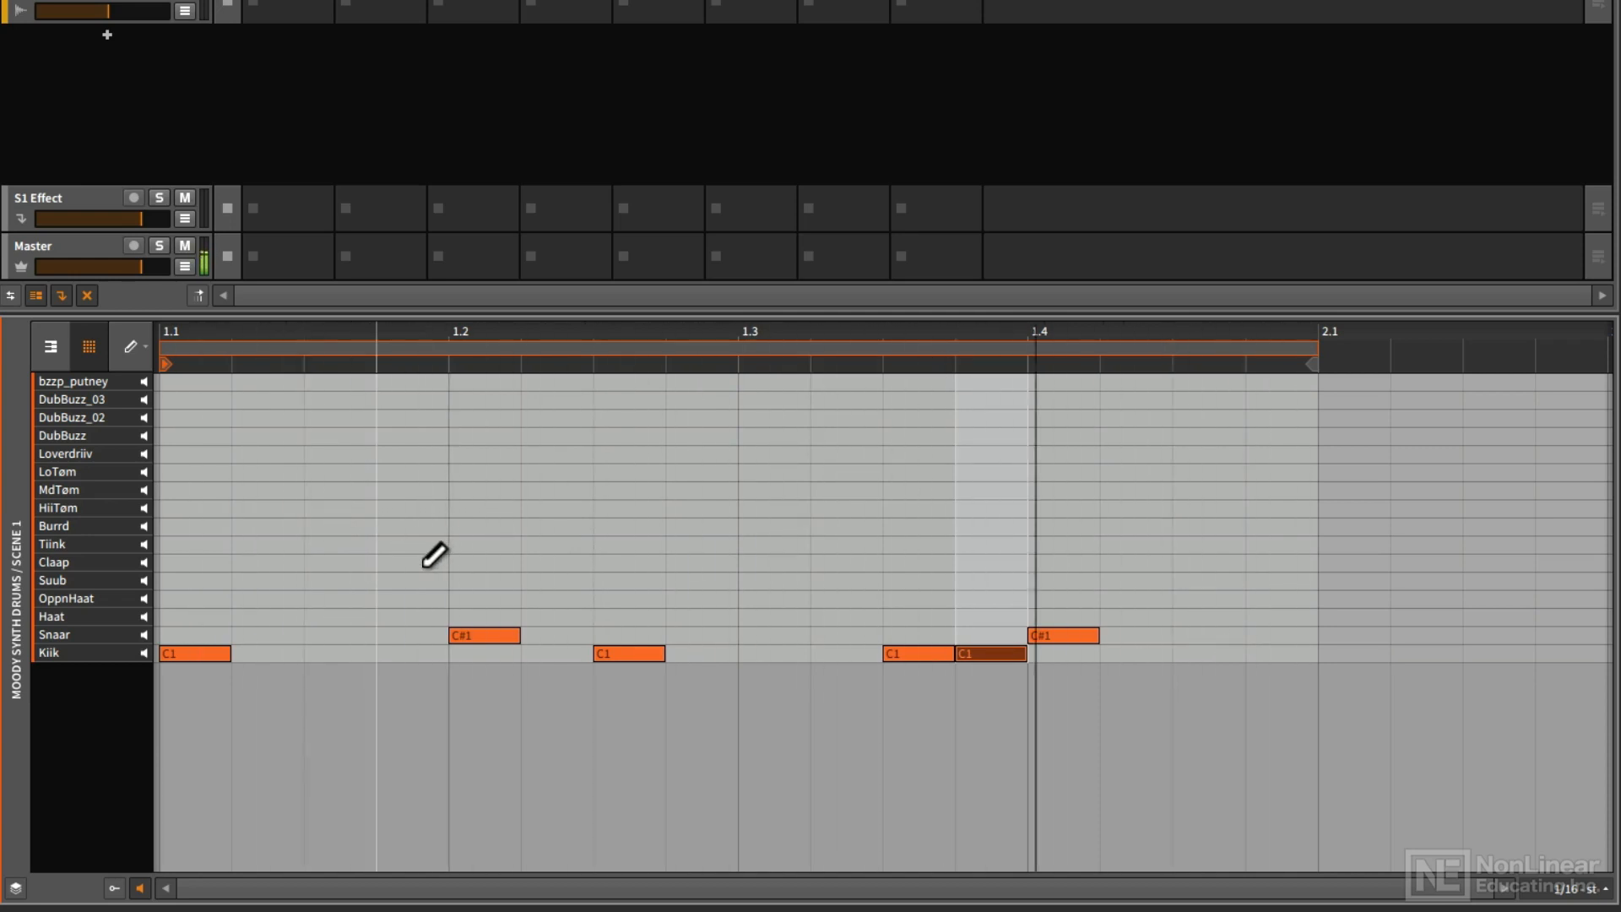
click(484, 562)
click(1089, 563)
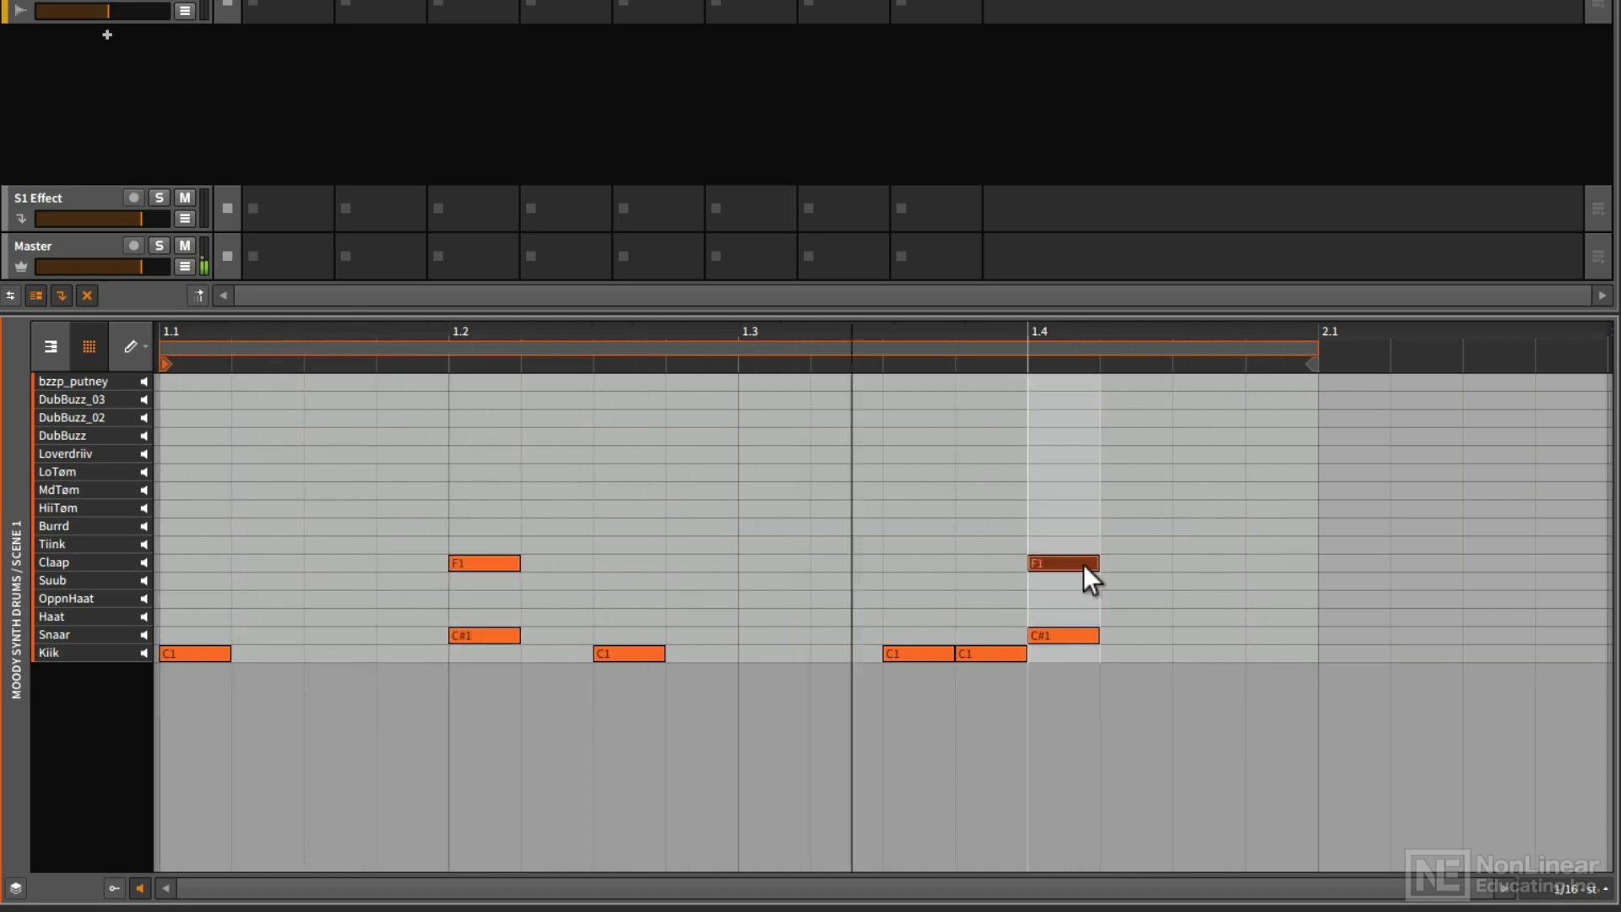